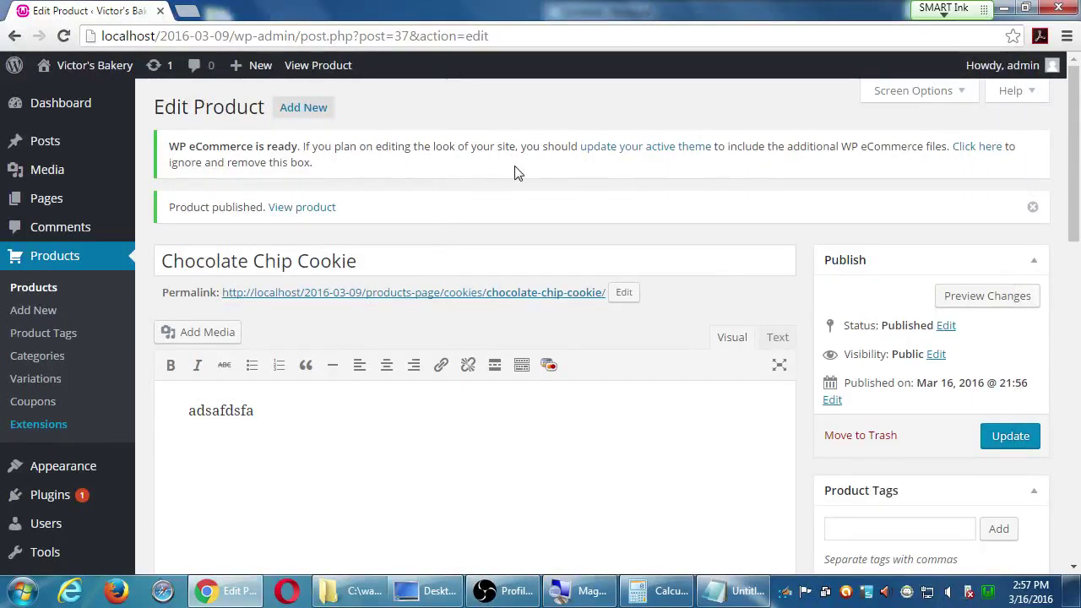
Step: Open the Variations page of the store's products
drag(203, 262, 381, 255)
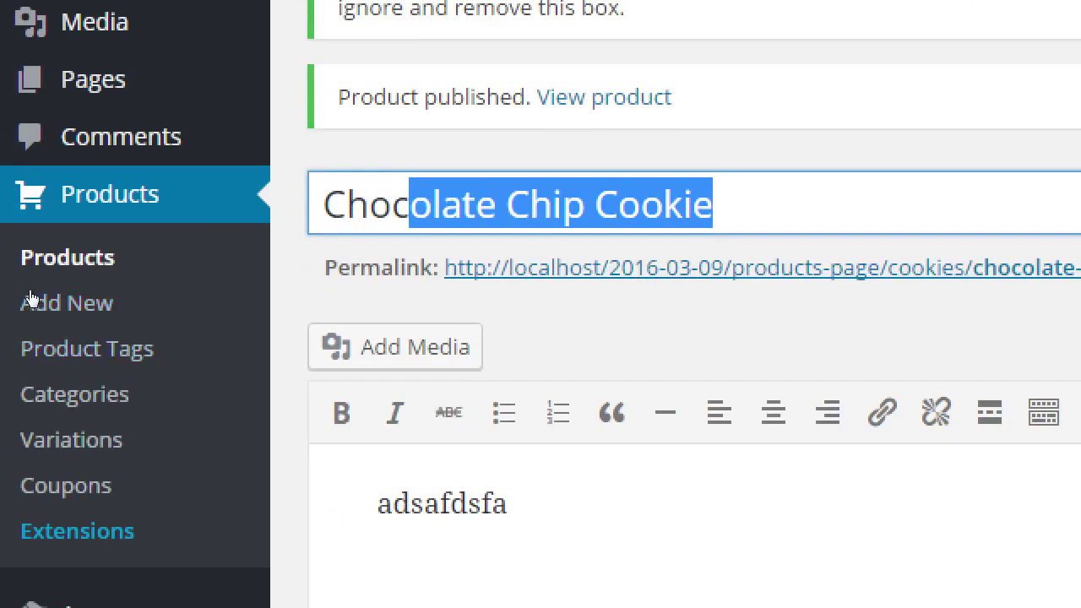
click(48, 384)
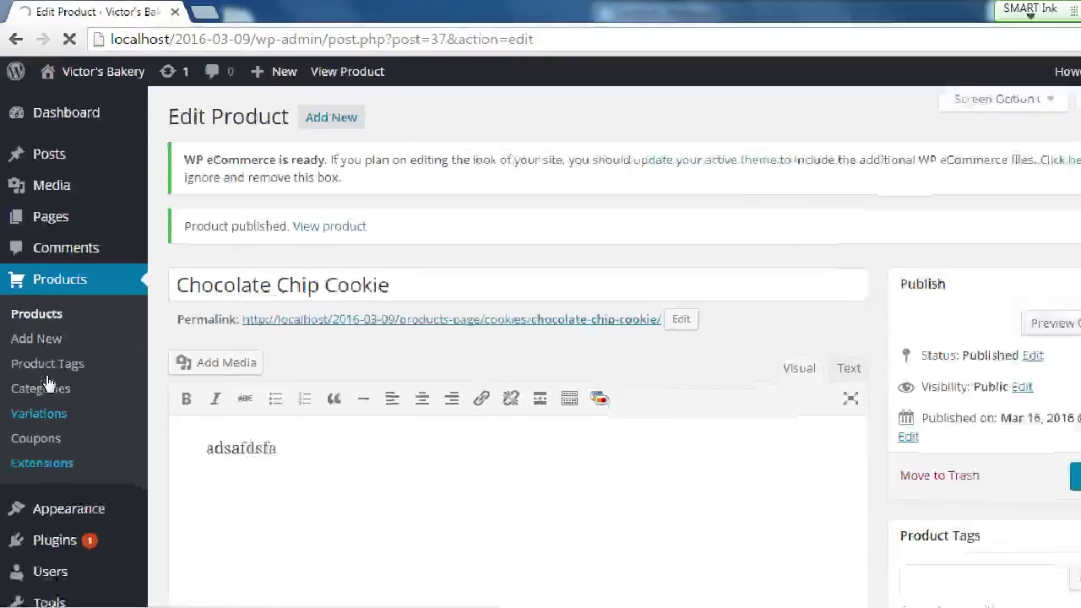
click(71, 439)
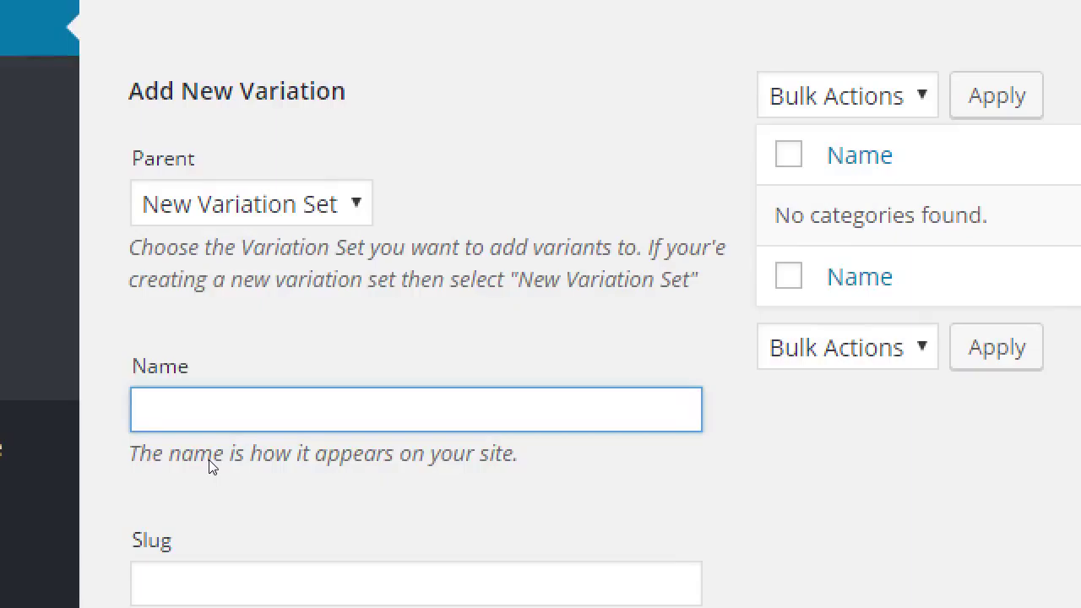
text(Cookies)
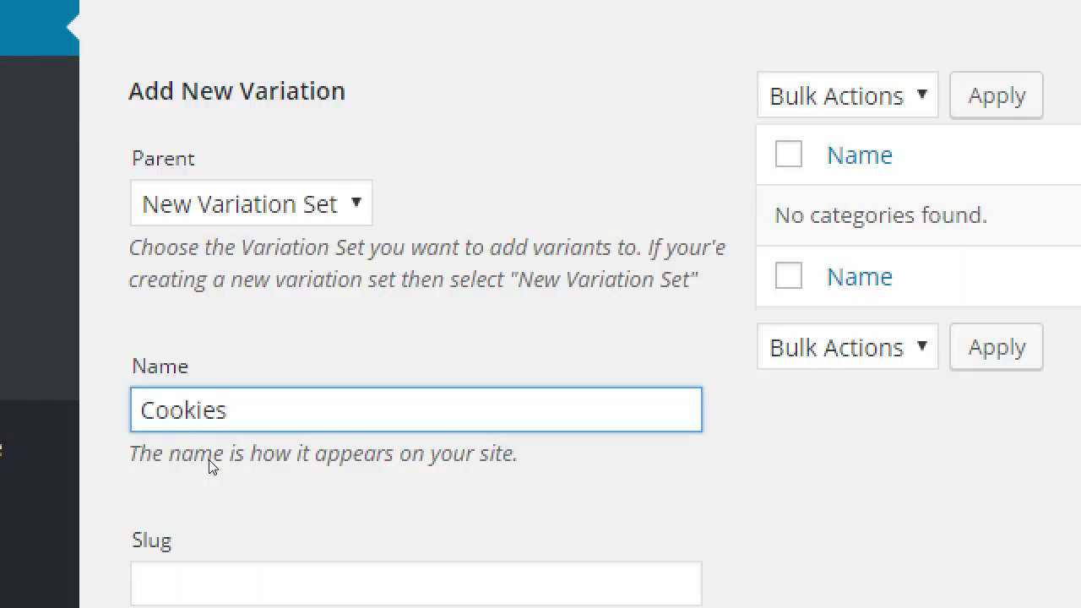
key(BackSpace)
key(BackSpace)
key(BackSpace)
key(BackSpace)
key(BackSpace)
key(BackSpace)
key(BackSpace)
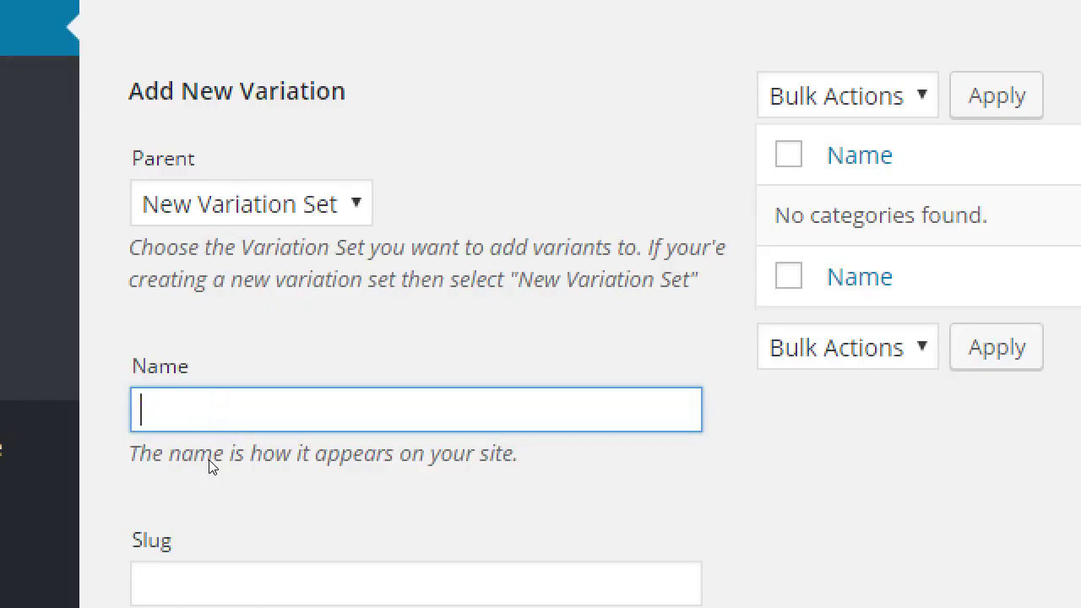
Step: Name the new variation set Batch
text(Batch)
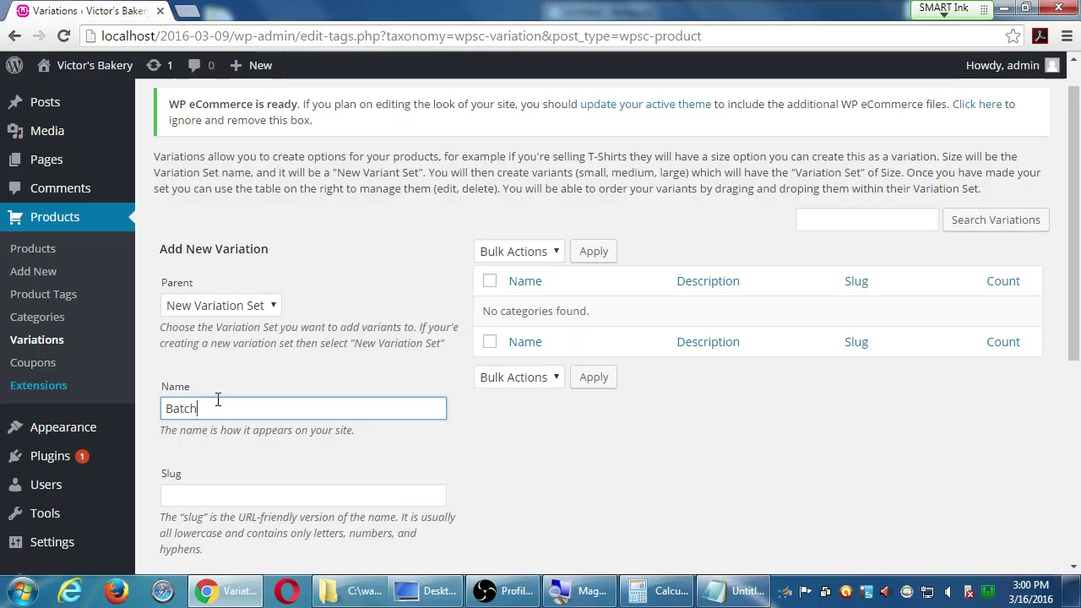
scroll(239, 395, down, 1)
scroll(215, 420, down, 2)
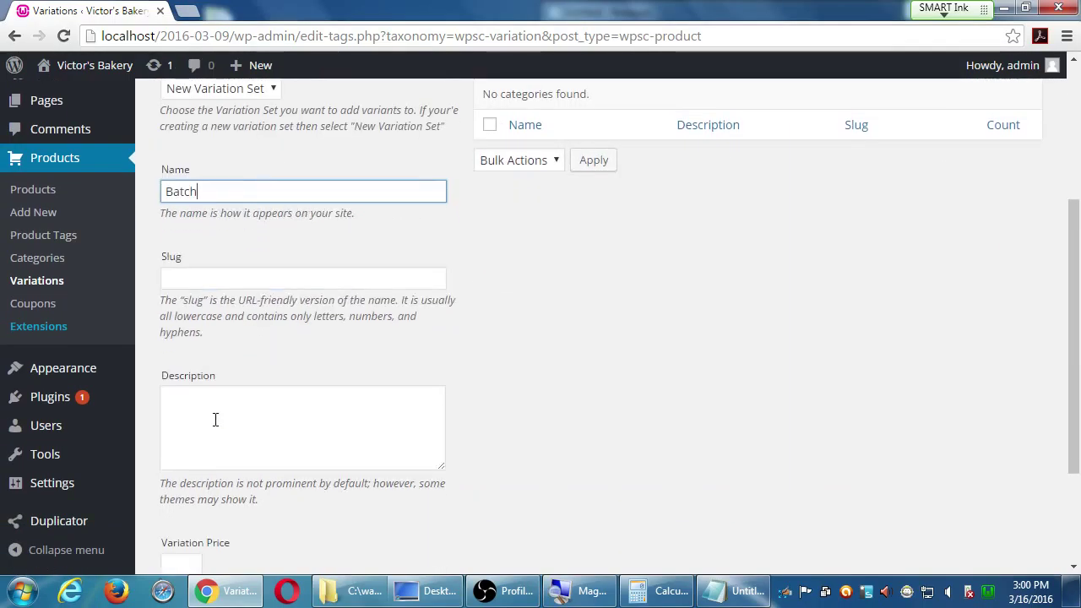
scroll(296, 415, down, 1)
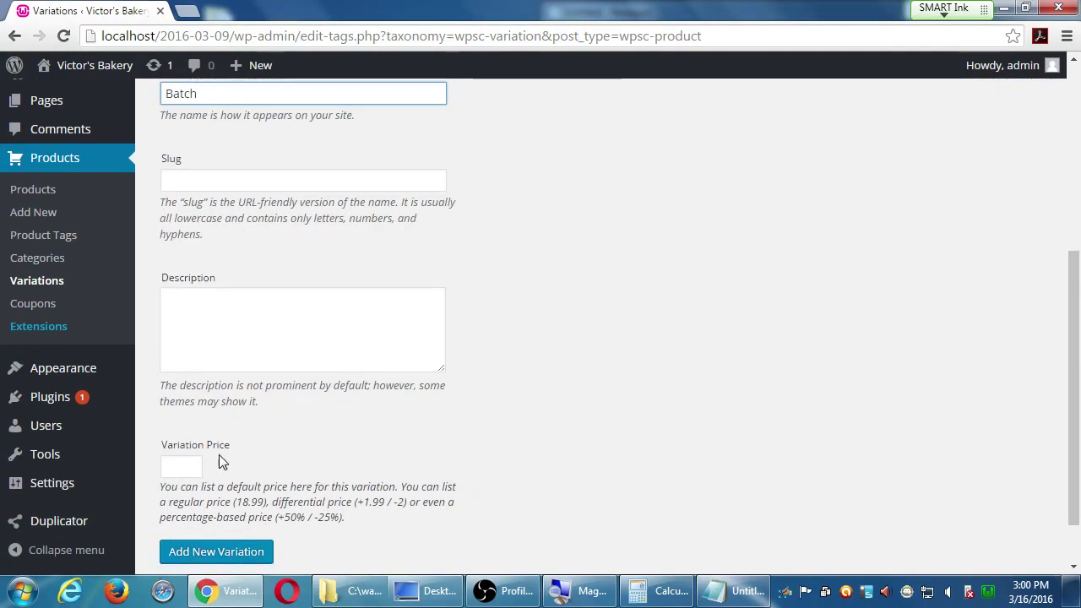
scroll(220, 459, down, 1)
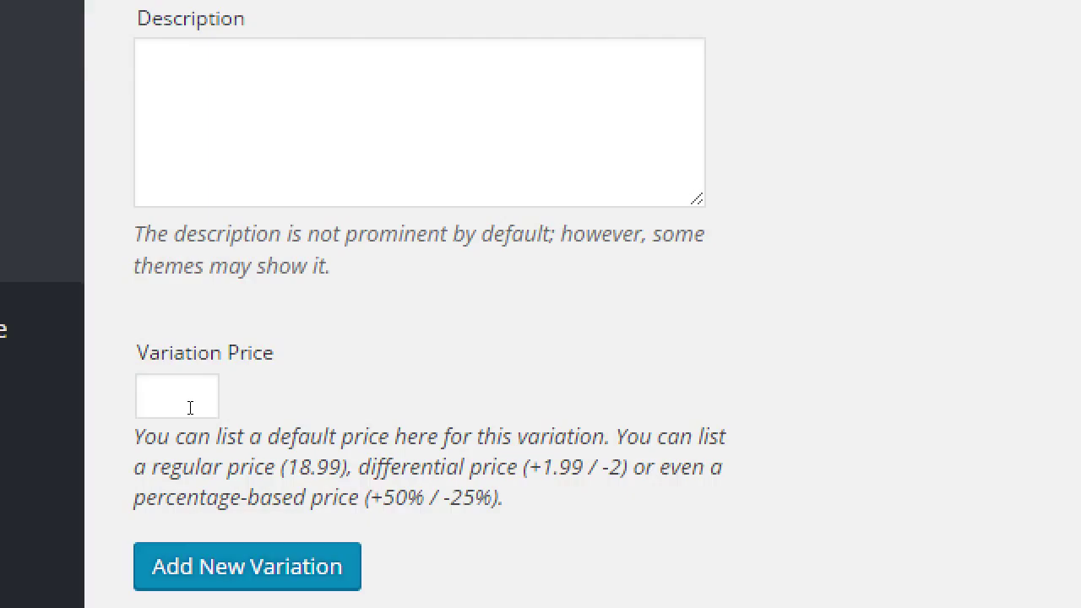
scroll(190, 408, up, 5)
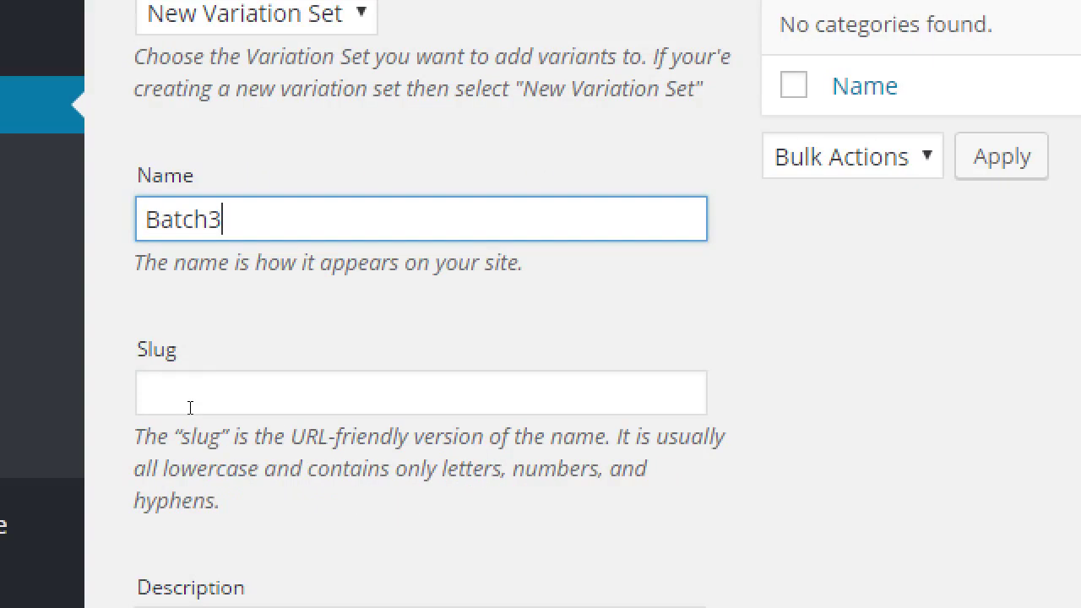
key(BackSpace)
scroll(181, 390, down, 5)
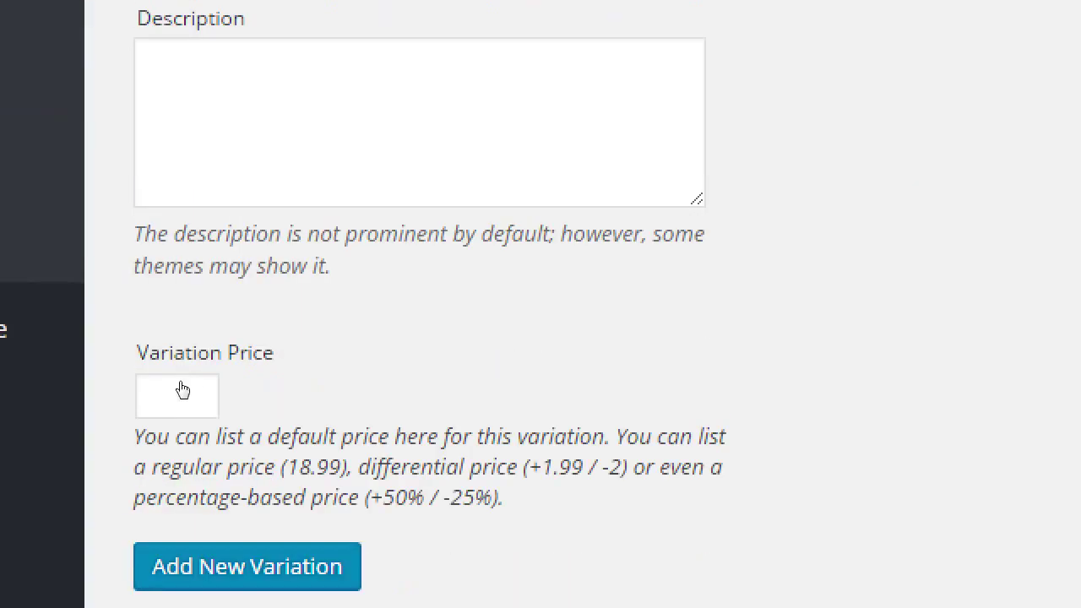
Step: Set the variation price of the Batch set to 3 and add it as a new variation set
click(177, 399)
text(3)
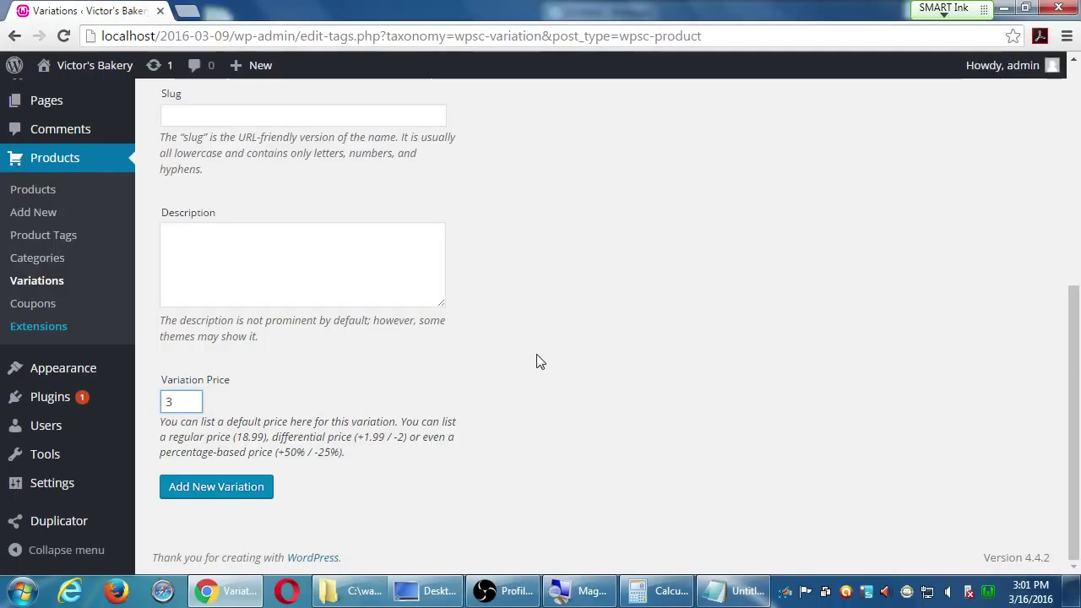
scroll(887, 300, up, 2)
scroll(541, 362, up, 3)
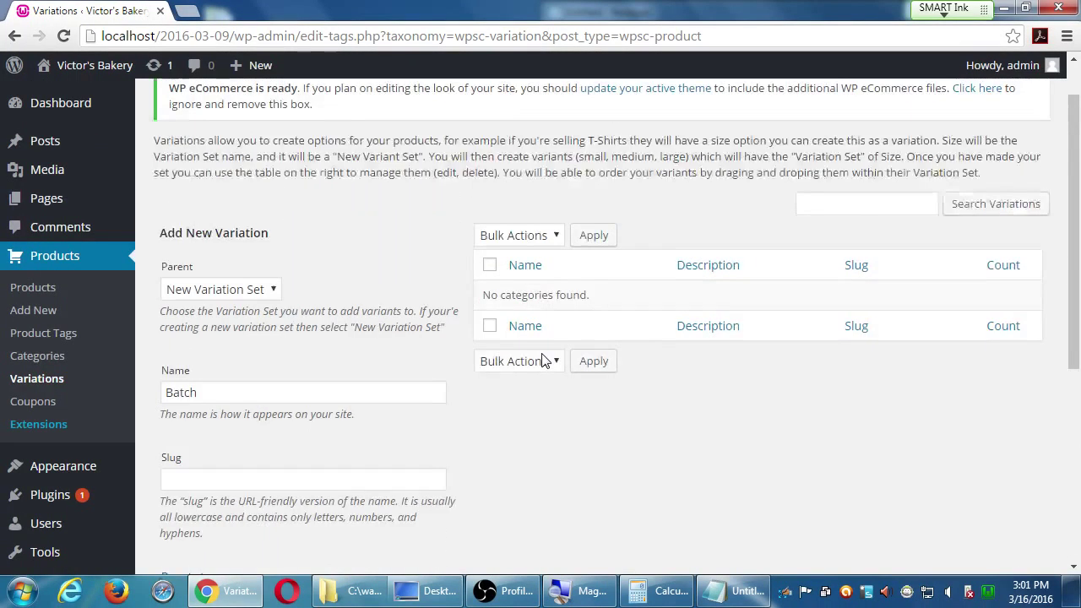
scroll(545, 359, down, 5)
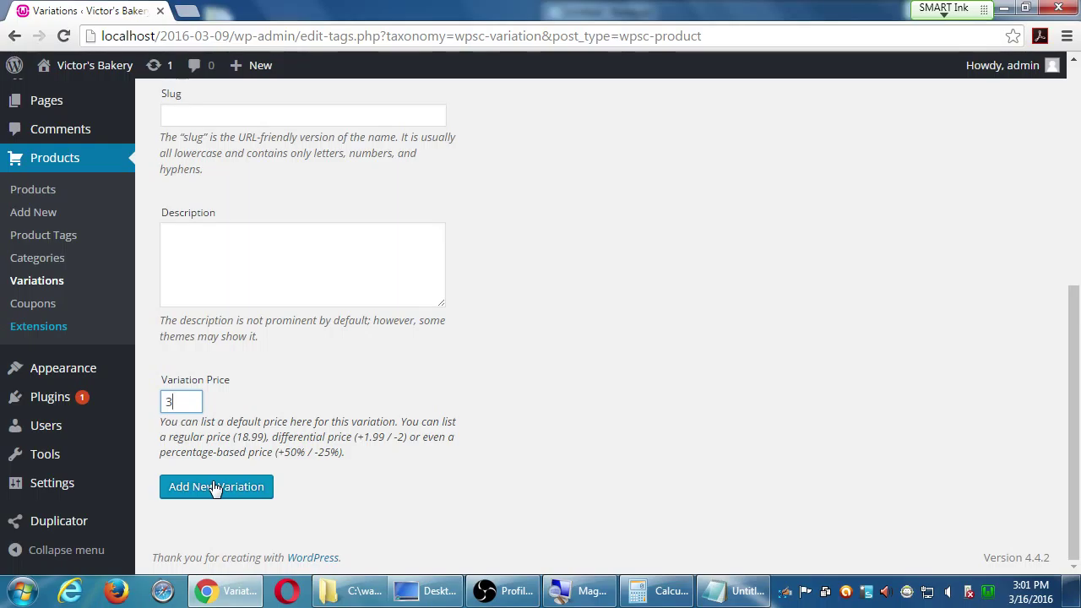
click(215, 488)
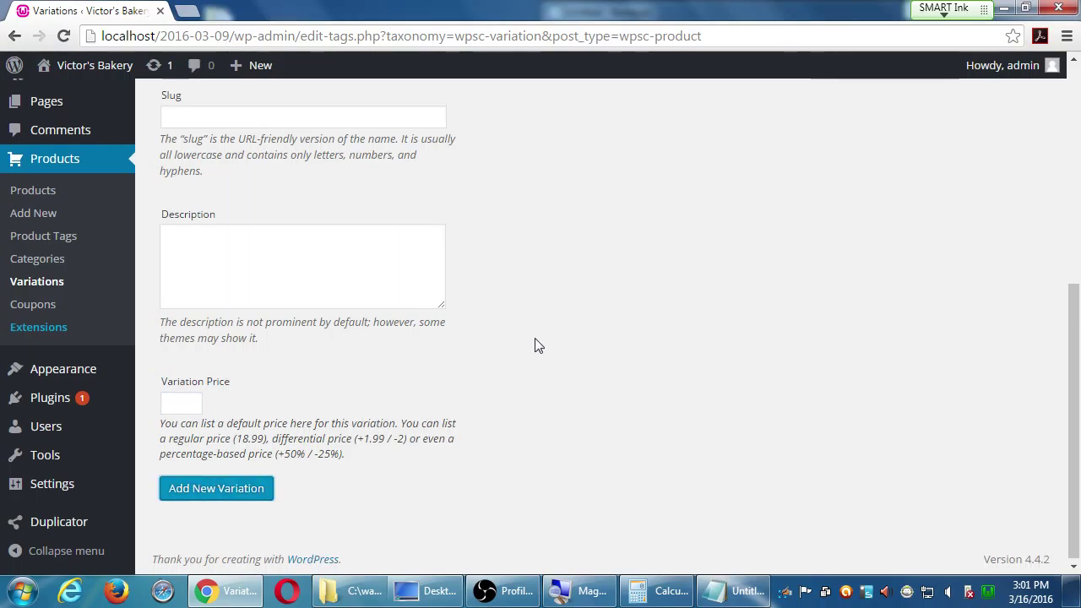
Step: Add a variation named Half a Dozen with Batch as its parent, leaving its price empty
scroll(536, 345, up, 5)
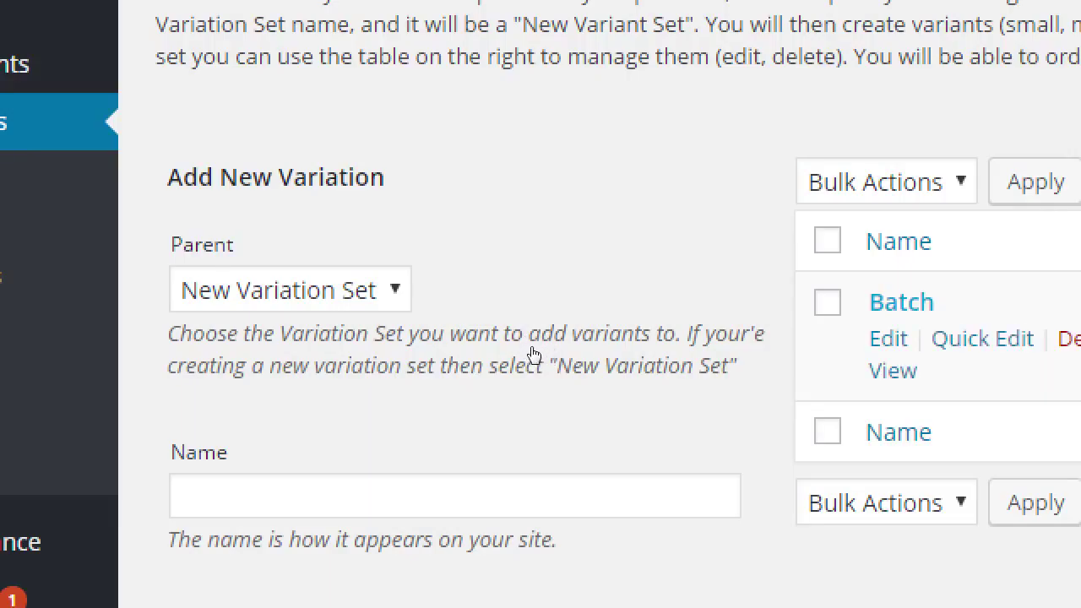
click(174, 314)
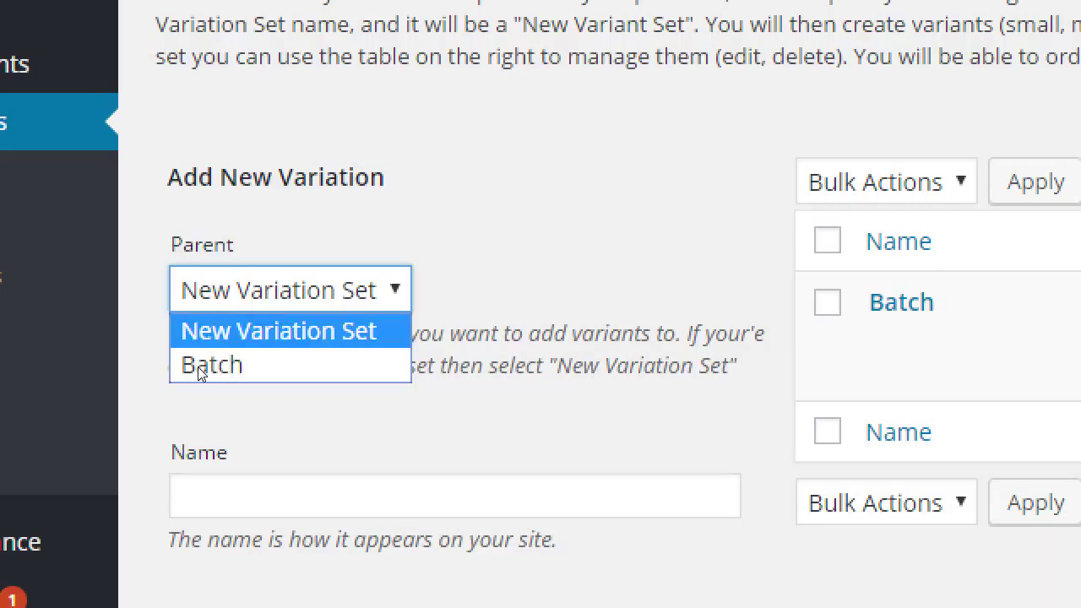
click(200, 366)
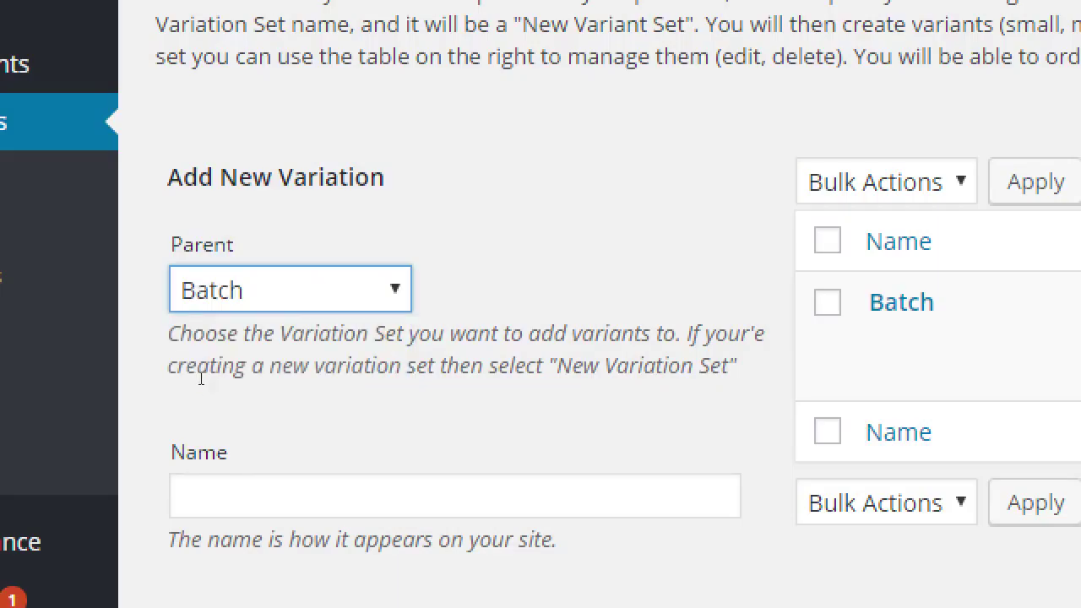
click(203, 441)
text(3)
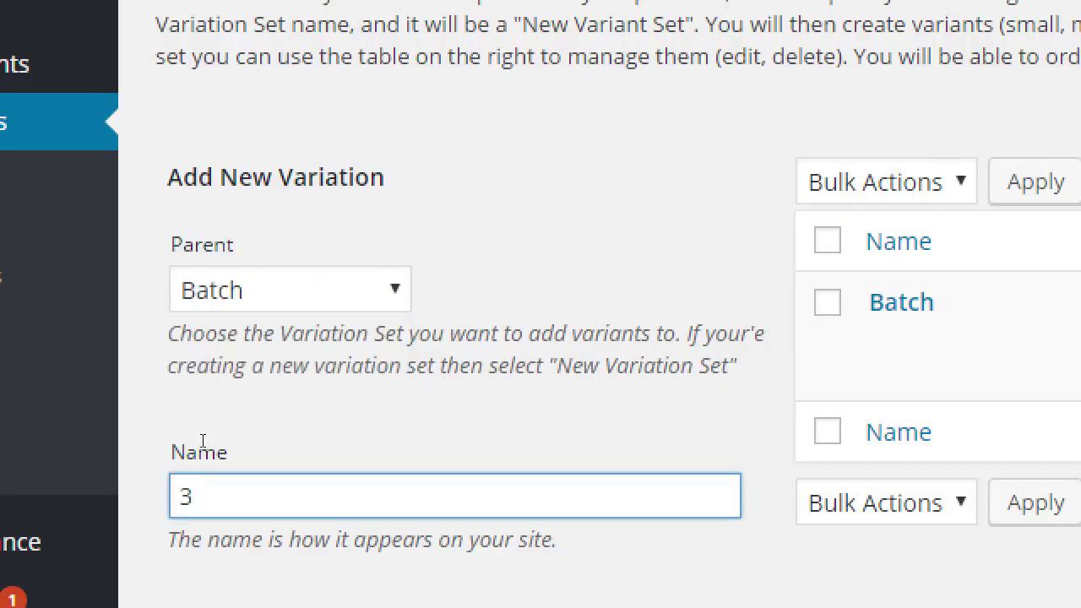
key(BackSpace)
text(Half a Dozen)
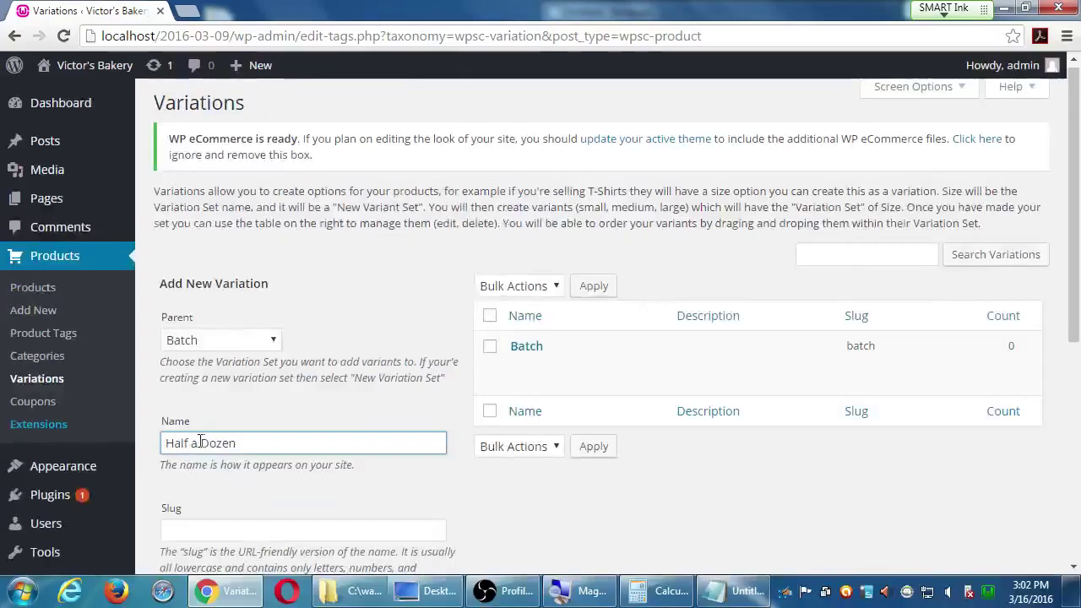
scroll(198, 444, down, 5)
mouse_move(68, 415)
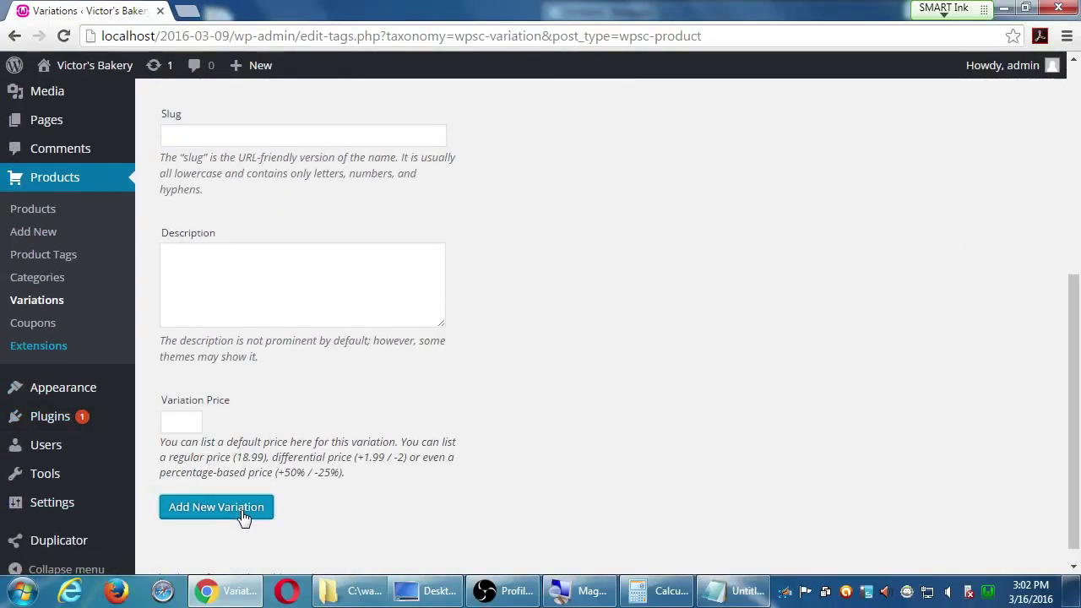
Step: Add a variation named A Dozen under the Batch parent set, without a price
scroll(243, 517, up, 5)
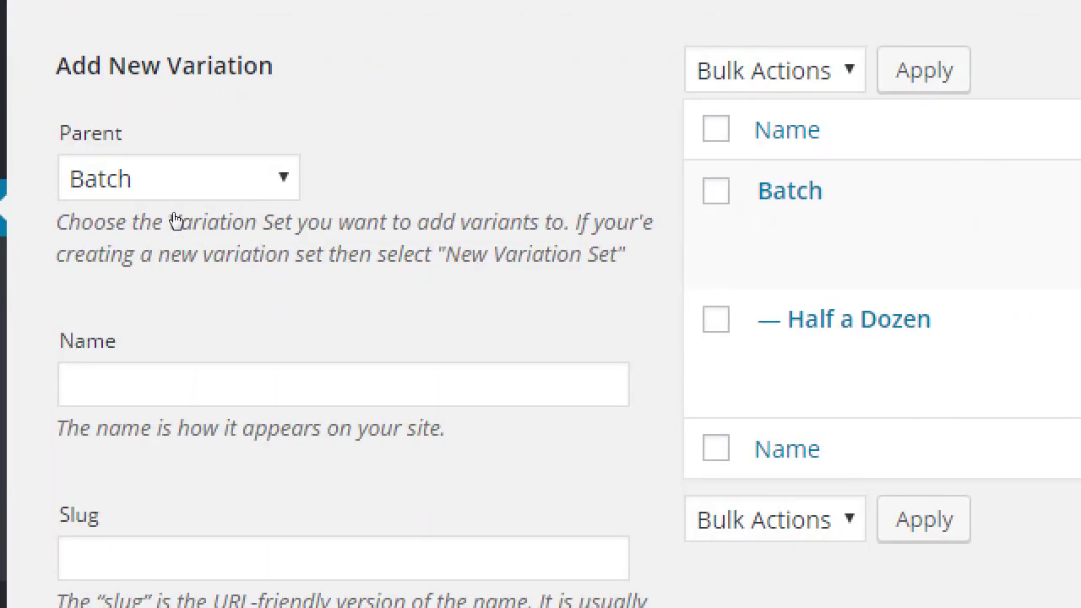
click(179, 187)
click(186, 279)
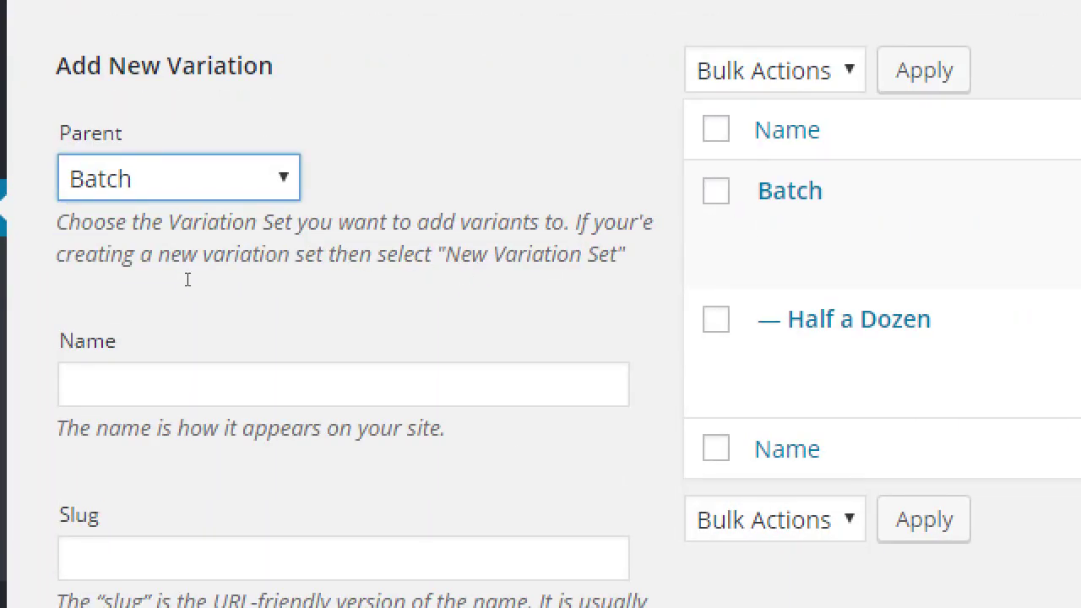
click(204, 355)
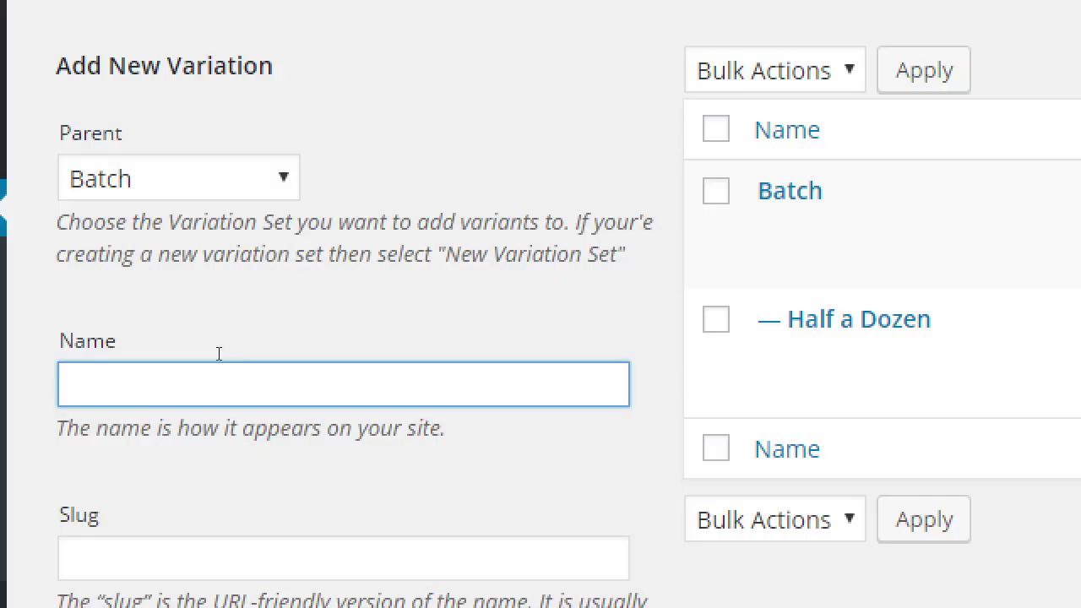
text(A do)
key(BackSpace)
key(BackSpace)
text(Dozen)
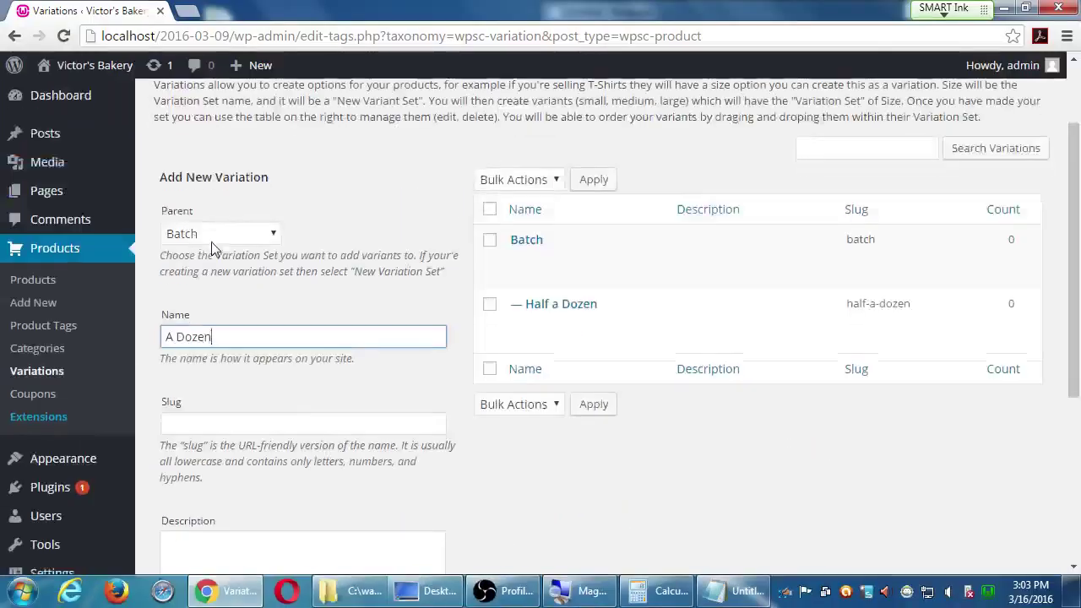
scroll(200, 149, down, 3)
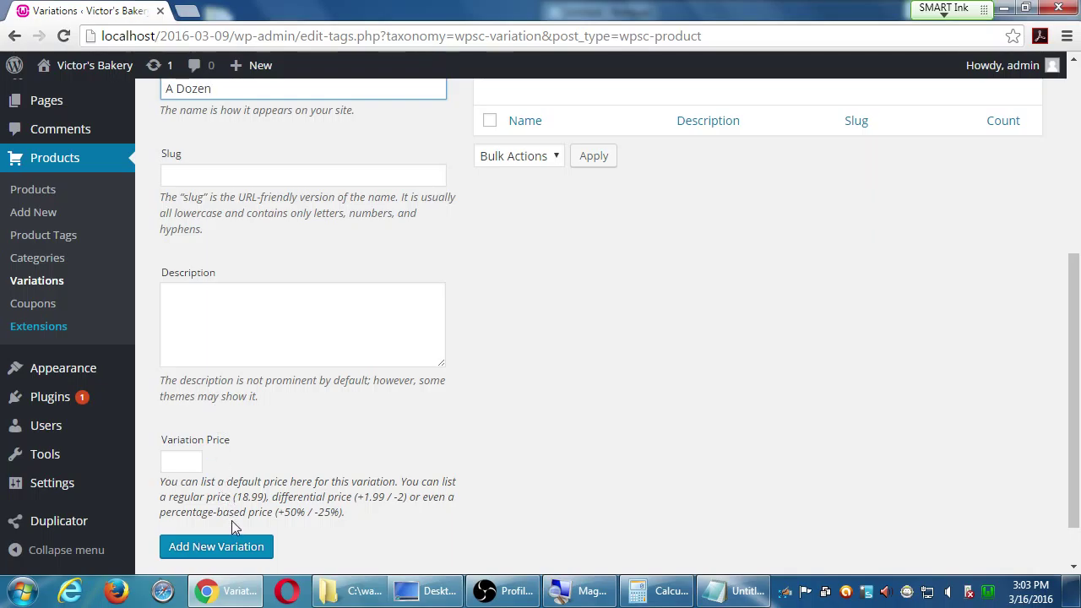
click(242, 546)
Step: Add a variation named Quarter Dozen to the Batch set, without a price
scroll(246, 414, up, 2)
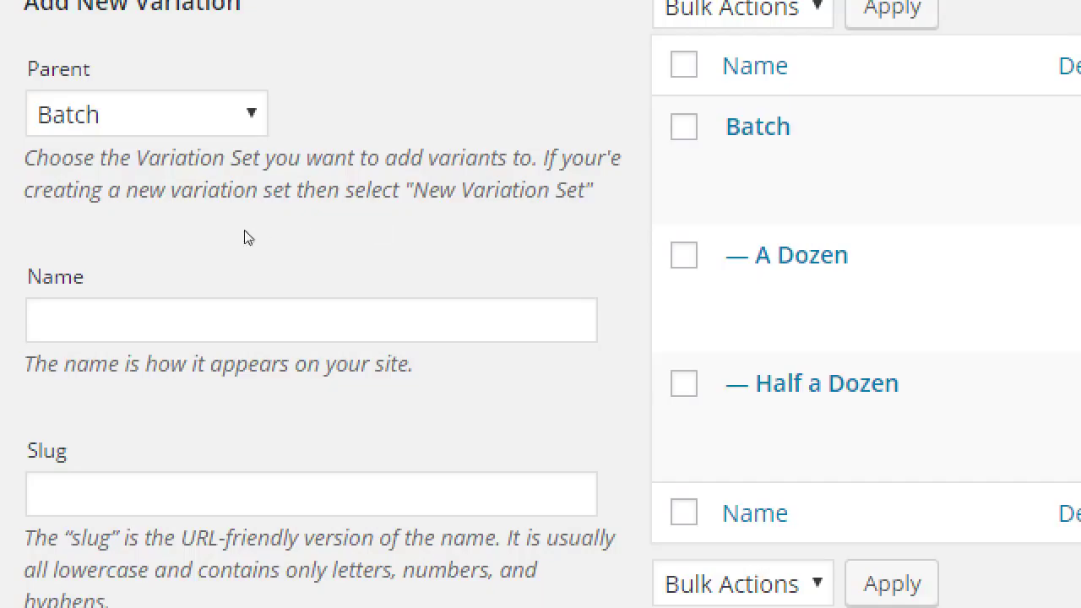
click(197, 264)
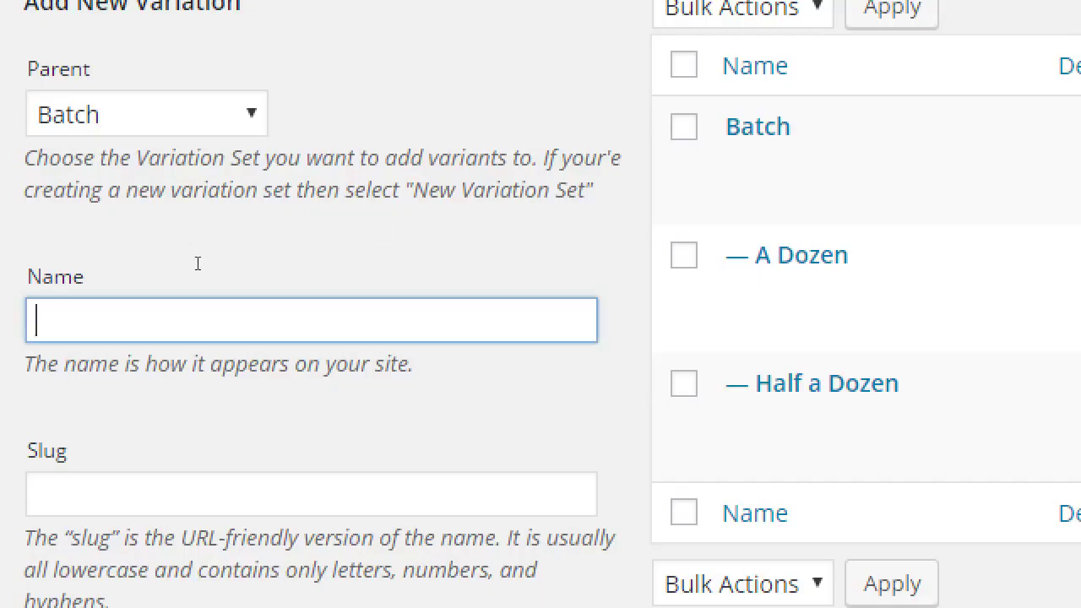
text(Quar)
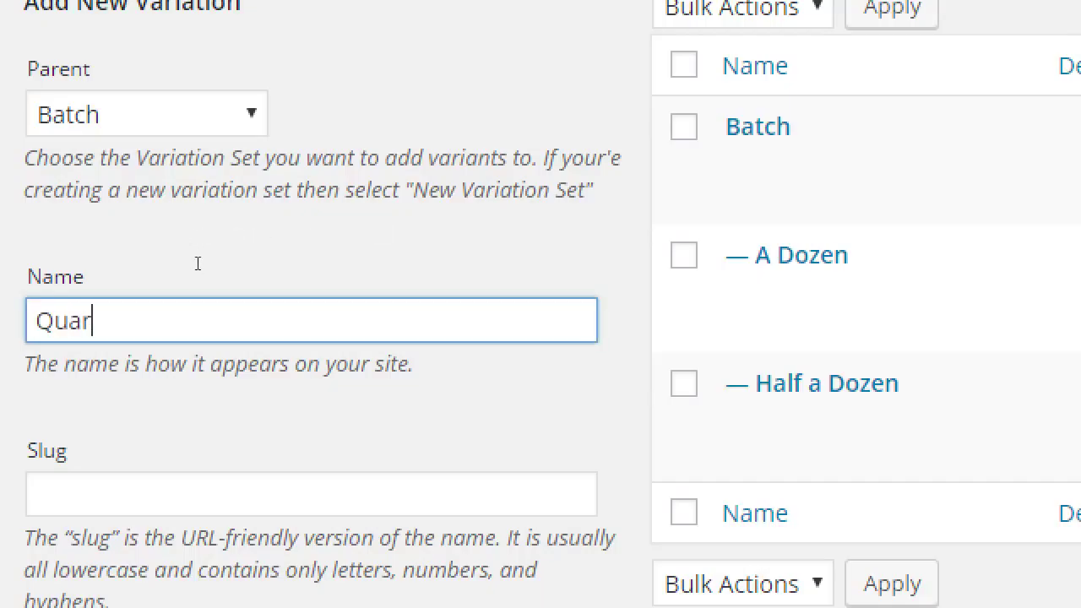
text(ter Dozen)
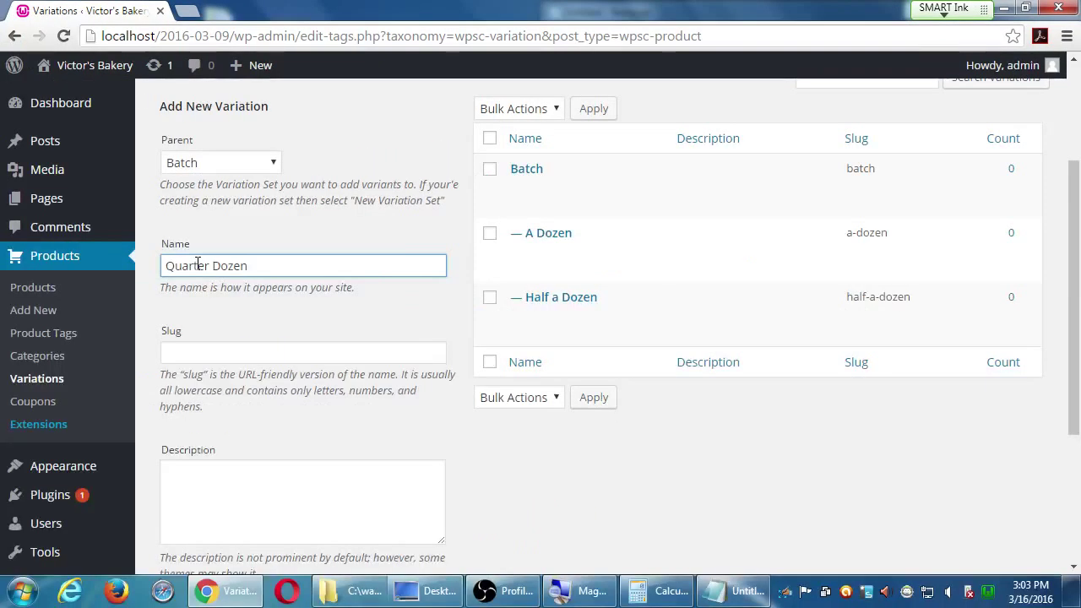
scroll(76, 324, down, 3)
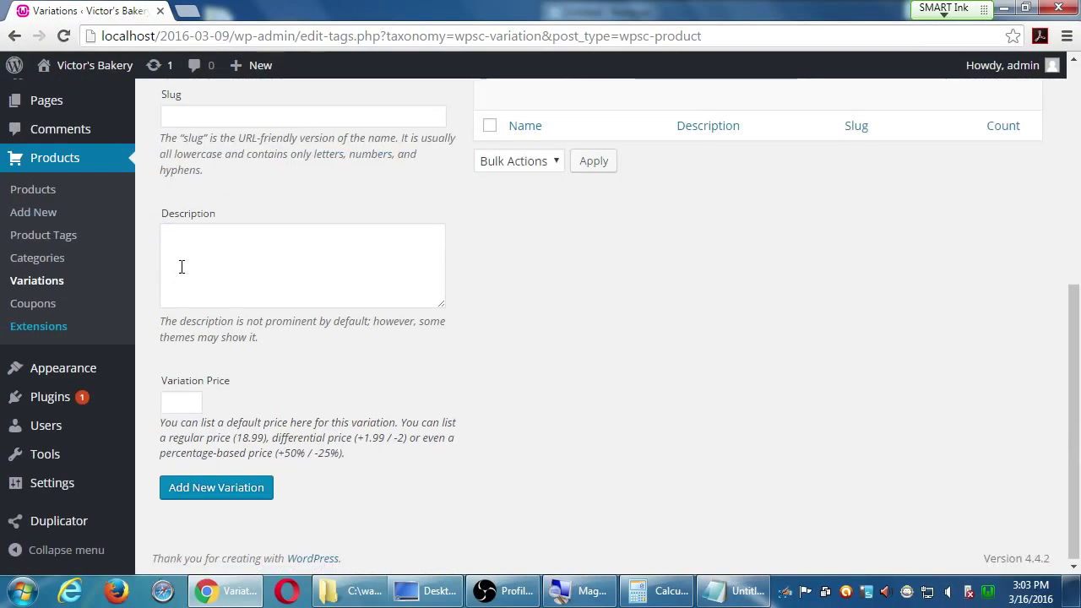
click(223, 489)
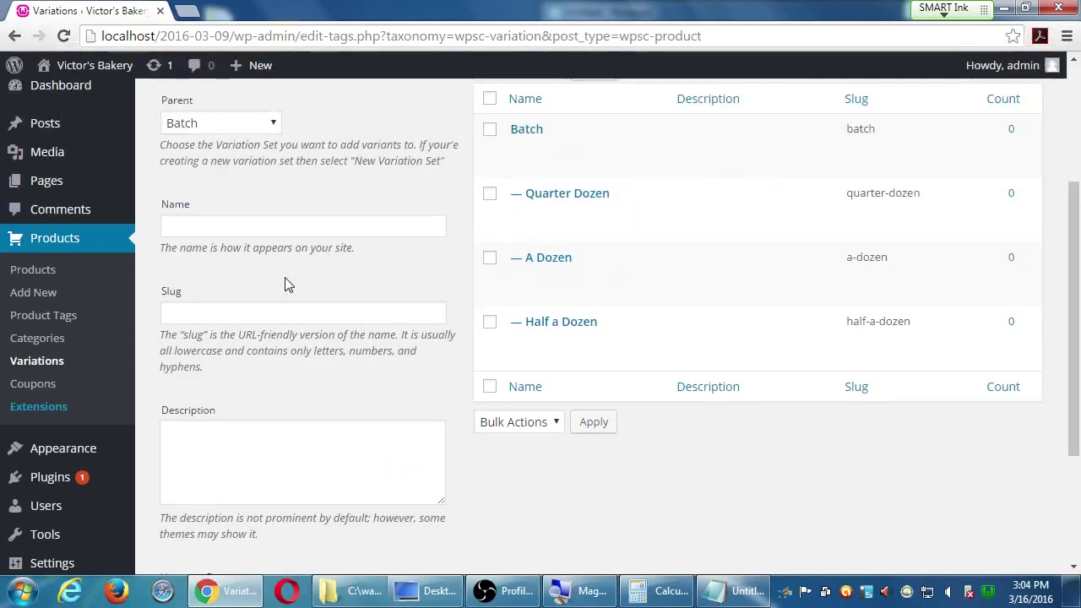
Step: Open the Chocolate Chip Cookie product for editing and go to its Variations section
click(32, 272)
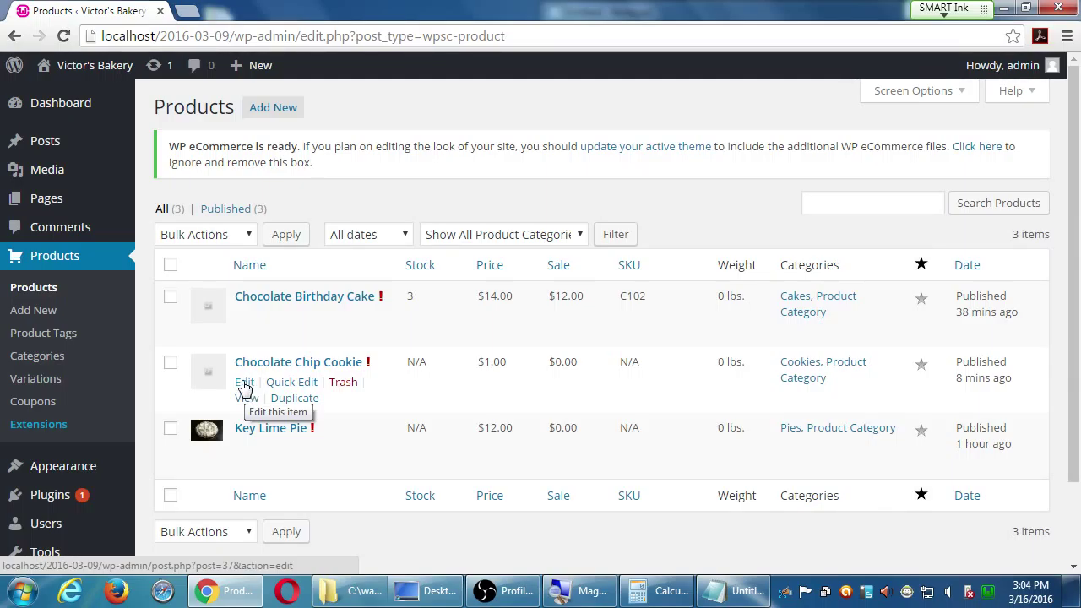
click(245, 383)
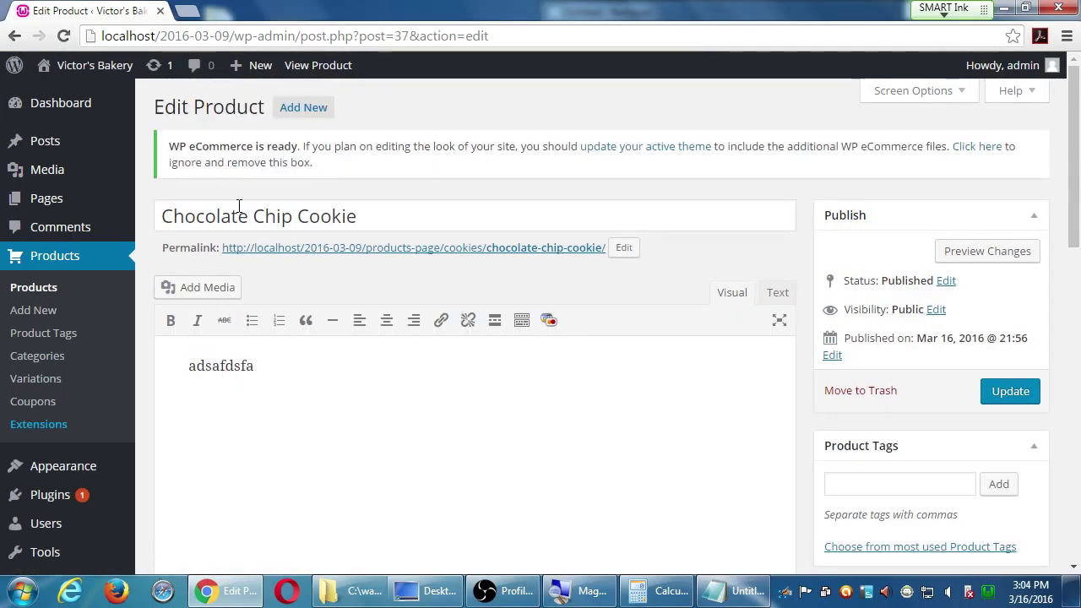
scroll(244, 262, down, 4)
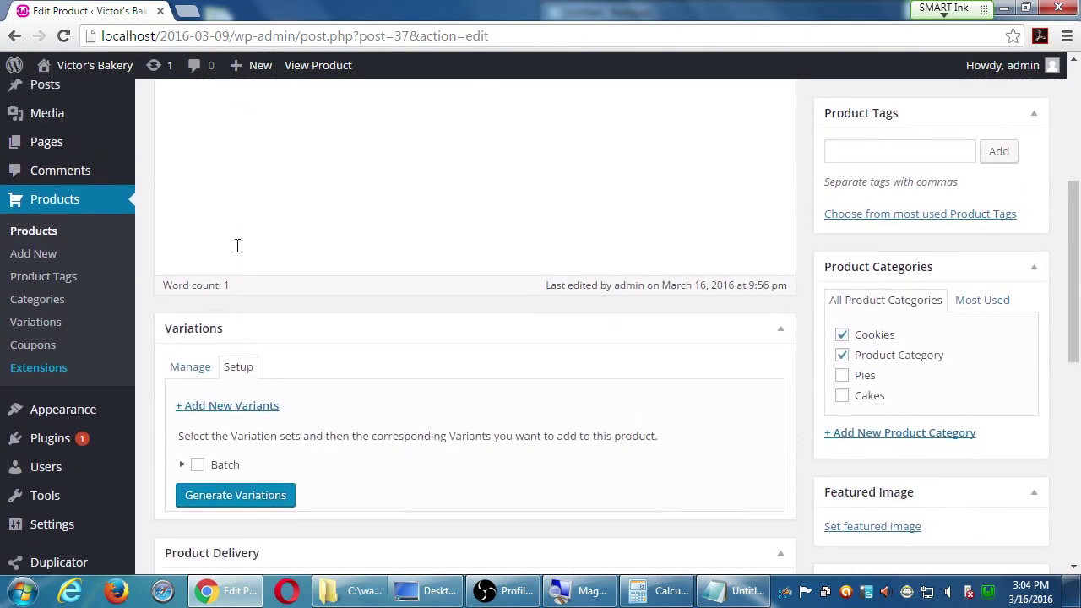
Step: Expand the Batch variation set and select its A Dozen, Half a Dozen and Quarter Dozen variants
scroll(243, 272, down, 1)
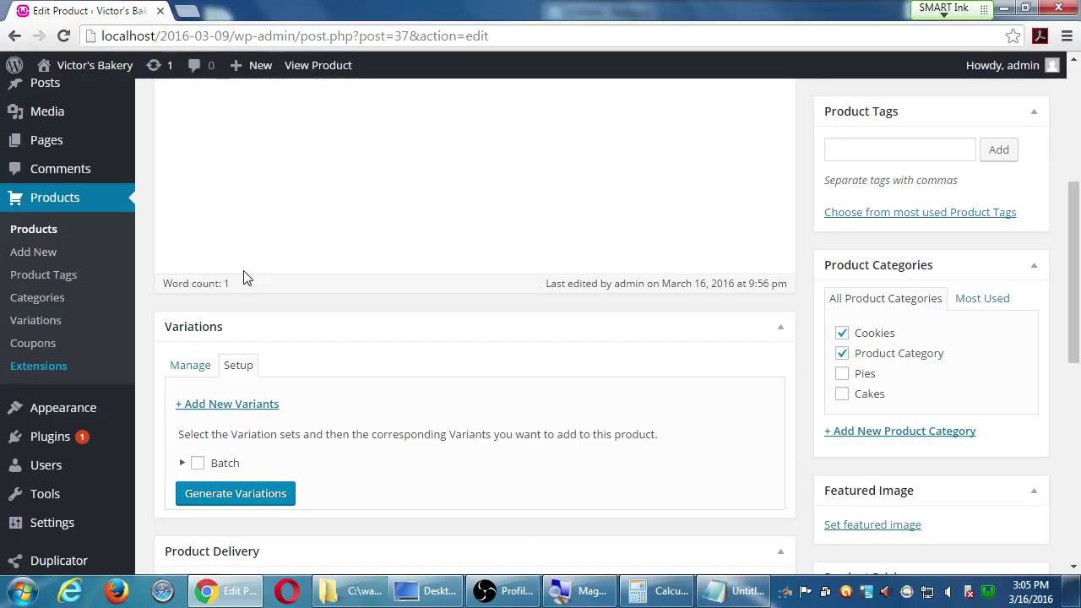
click(182, 464)
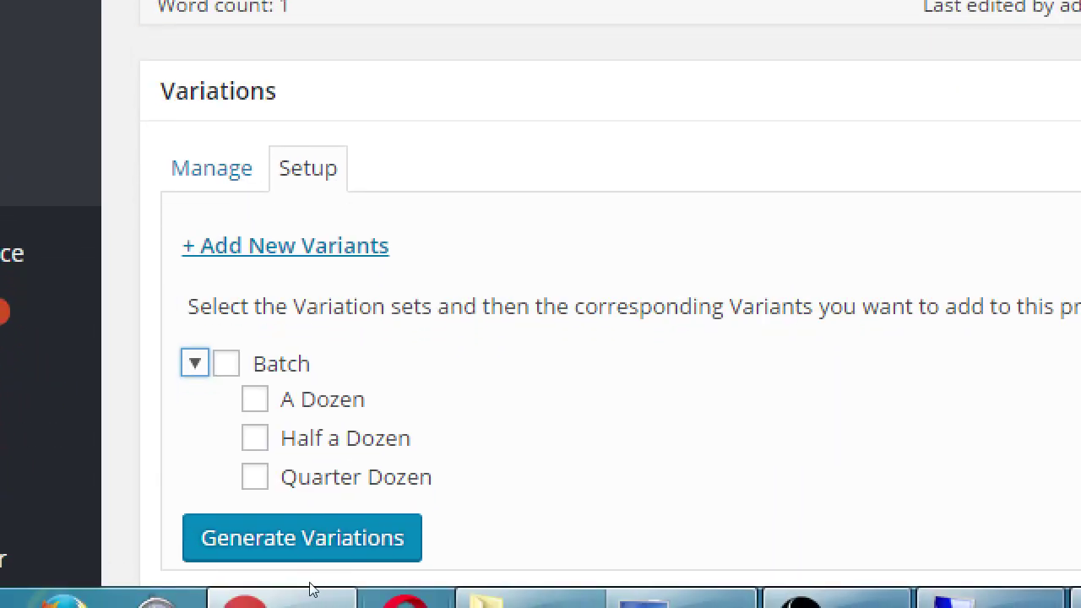
key(Tab)
key(Tab)
key(space)
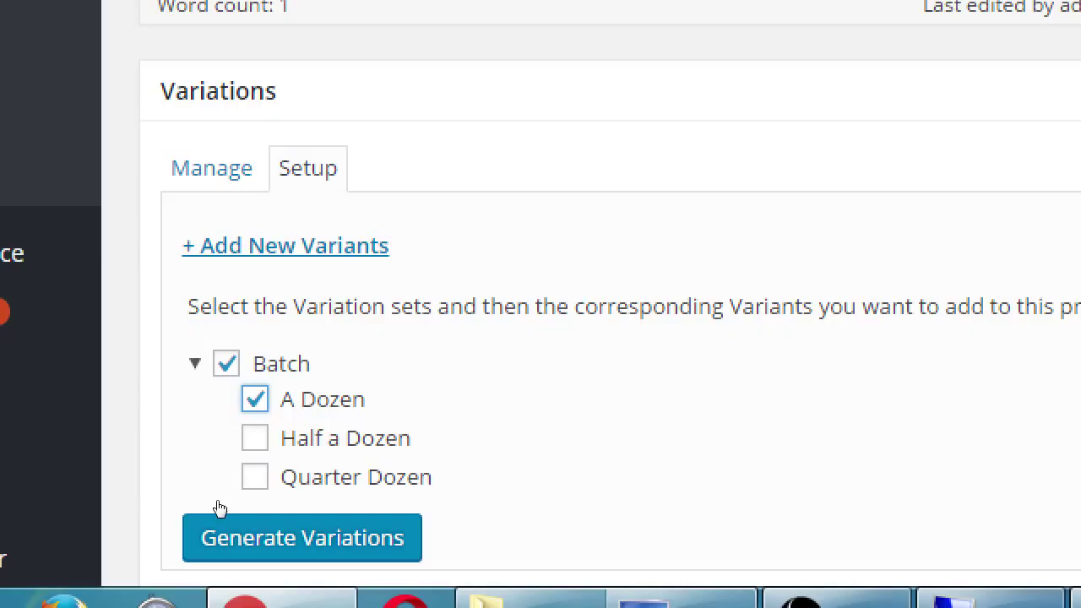
key(Tab)
key(space)
key(Tab)
key(space)
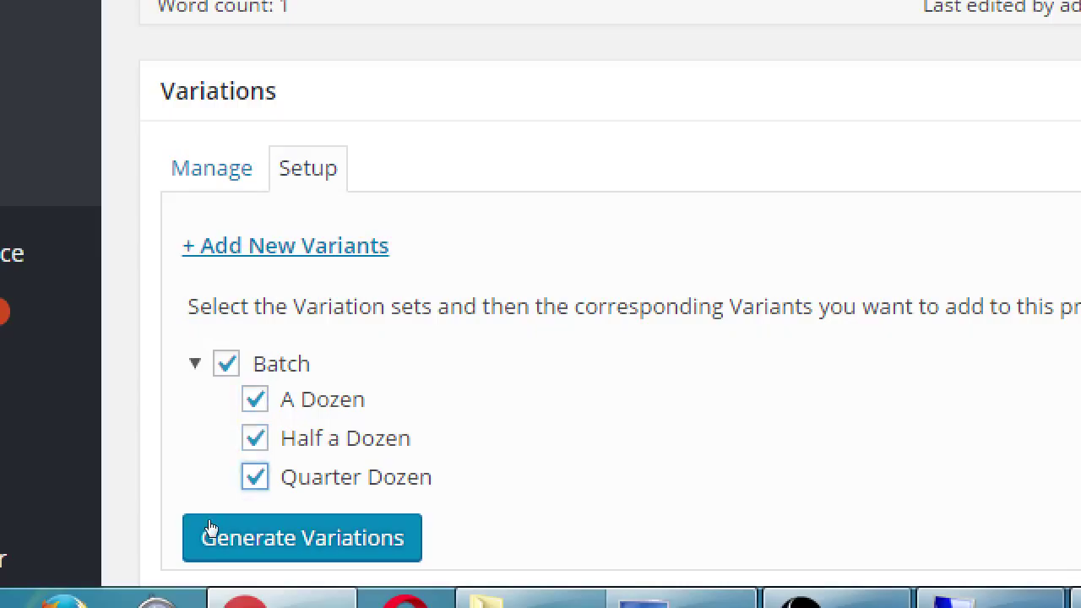
Step: Clear the three Batch variants one by one, and reselect them all at once through the Batch set
key(space)
key(shift+Tab)
key(space)
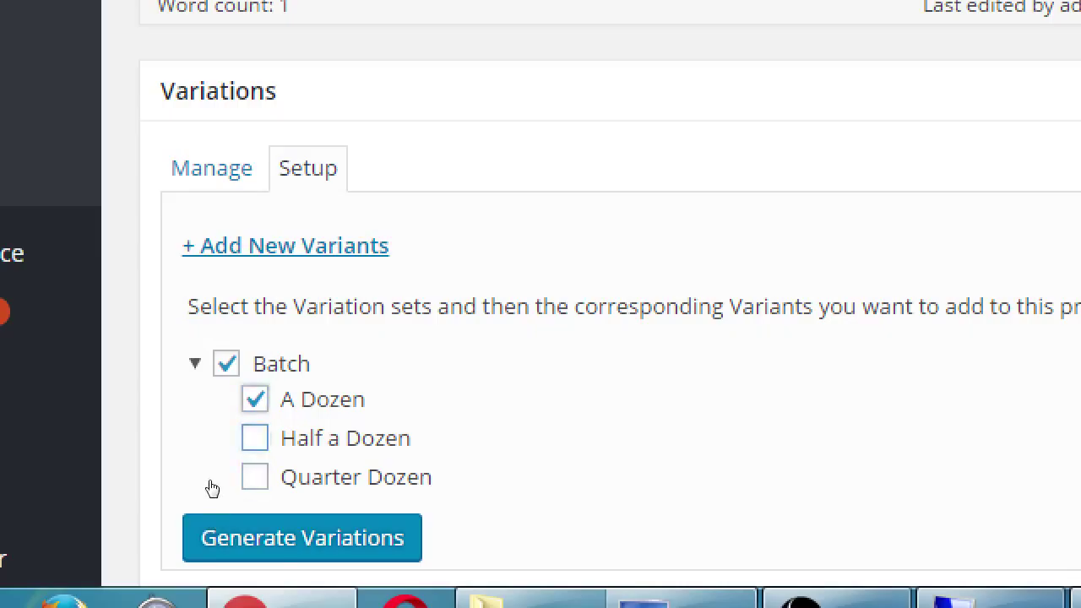
key(shift+Tab)
key(space)
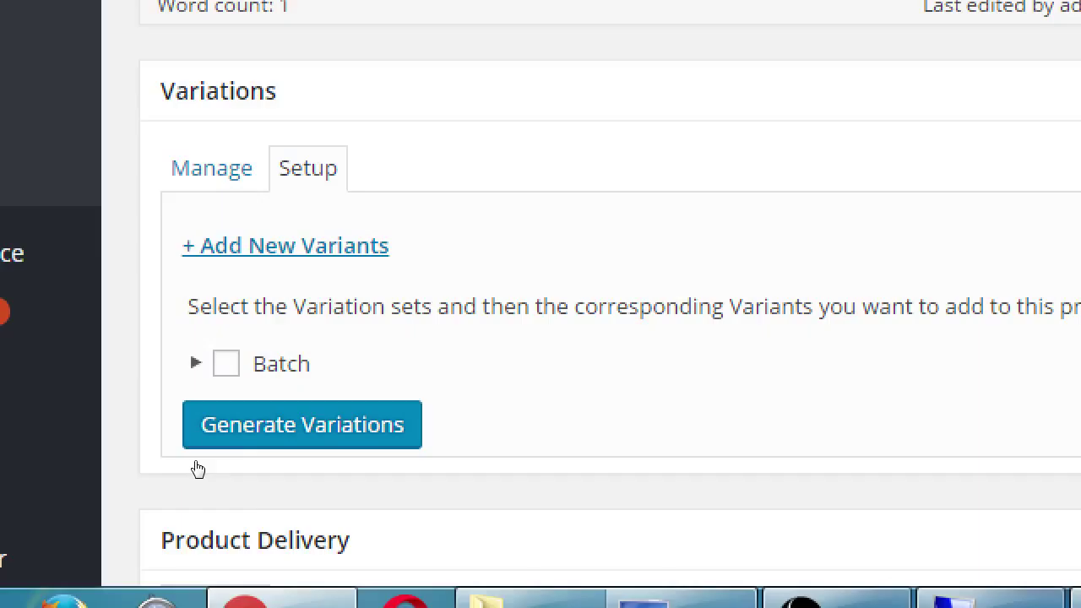
key(space)
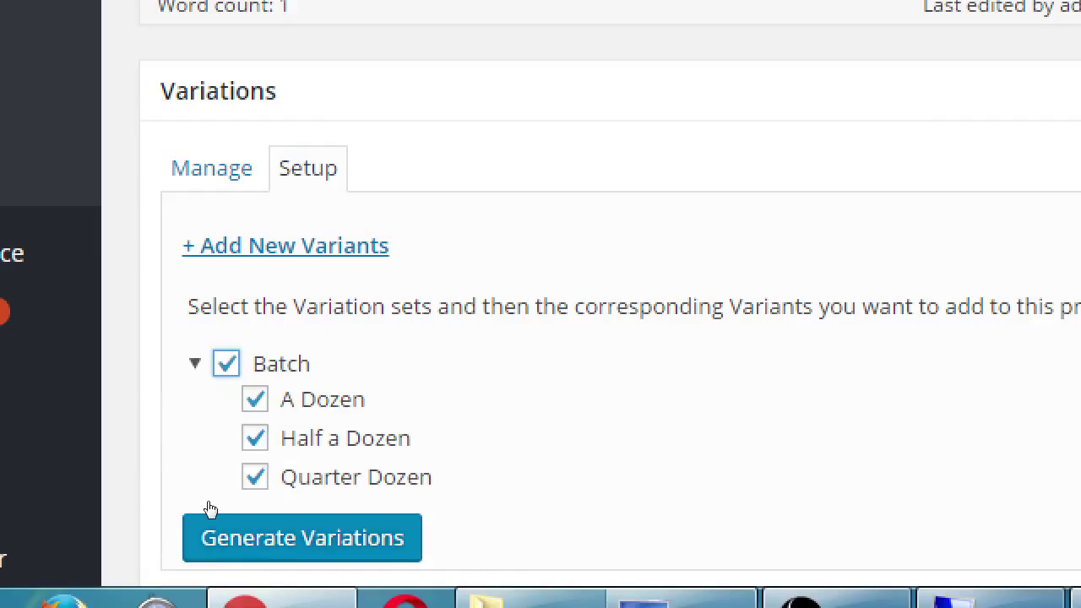
Step: Exclude Half a Dozen and Quarter Dozen from the Batch selection, and include both again
key(Tab)
key(Tab)
key(space)
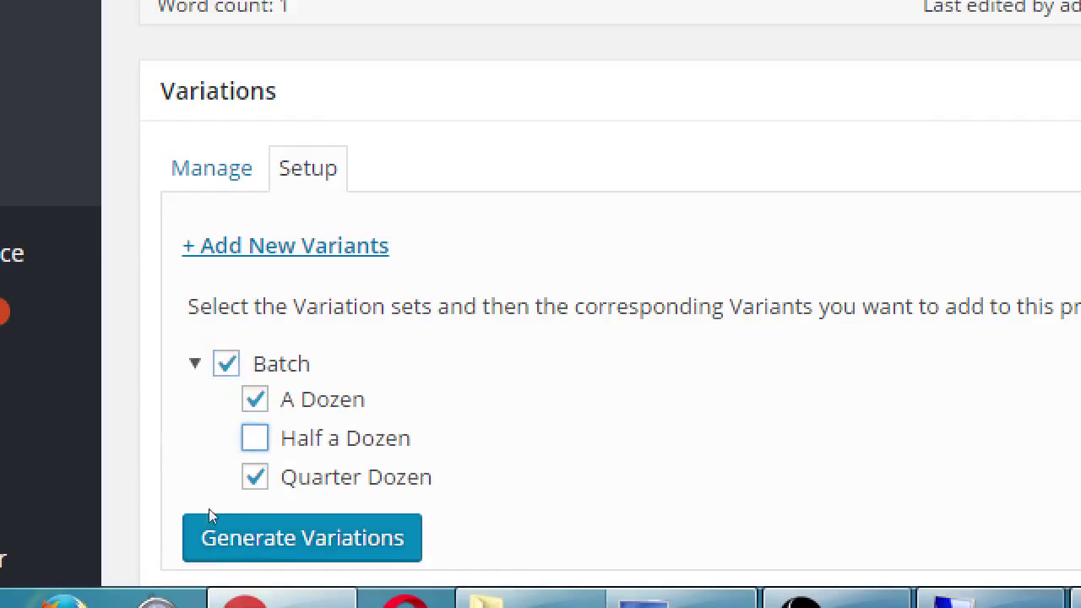
key(Tab)
key(space)
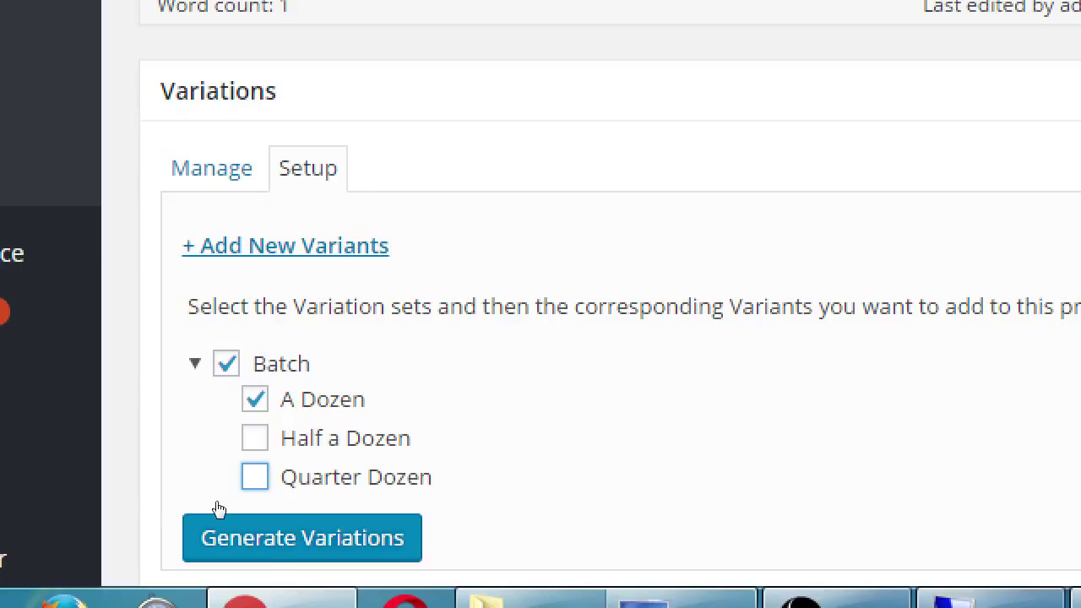
key(shift+Tab)
key(space)
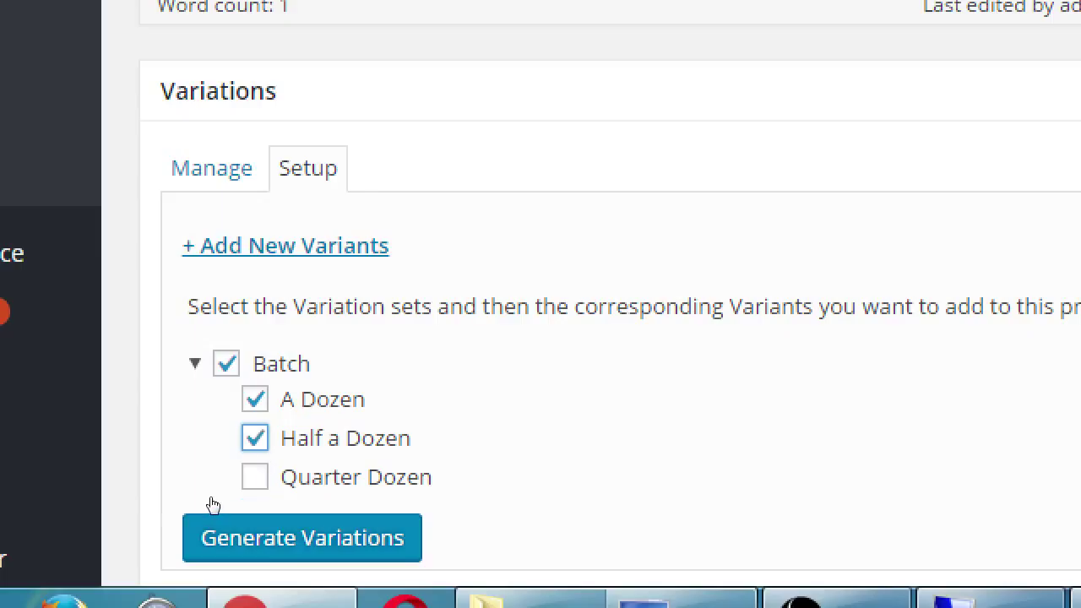
key(Tab)
key(space)
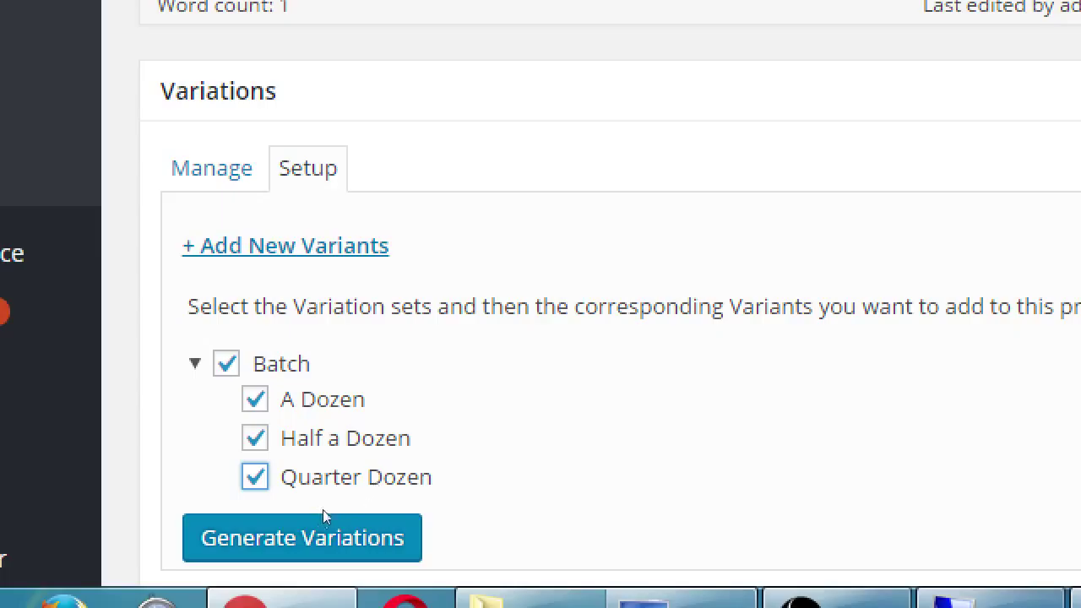
Step: Generate the selected variations for the product and reduce the page zoom to 90%
click(264, 555)
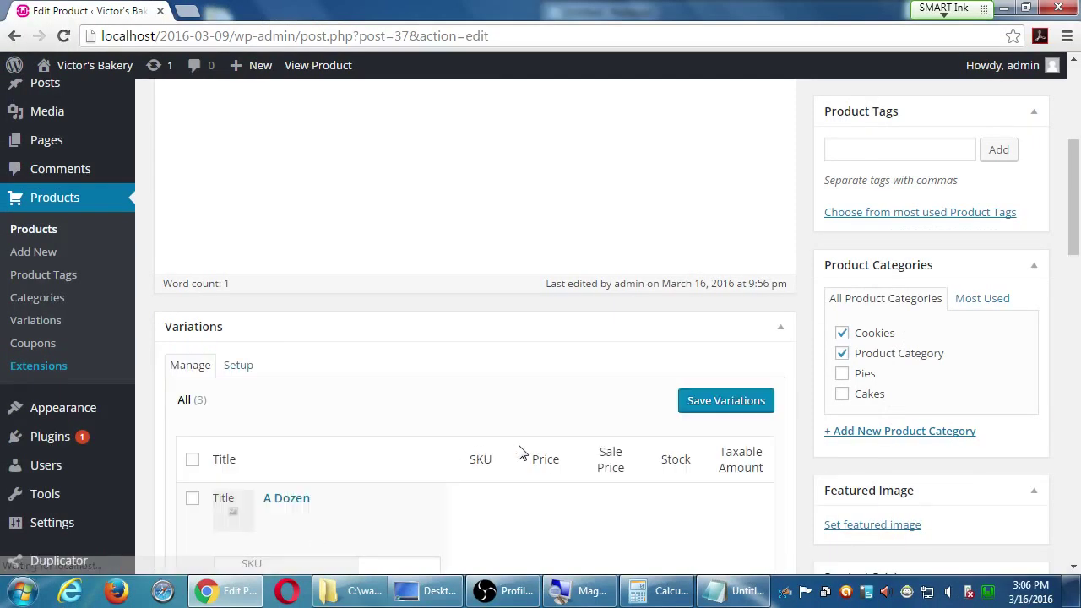
scroll(516, 461, down, 2)
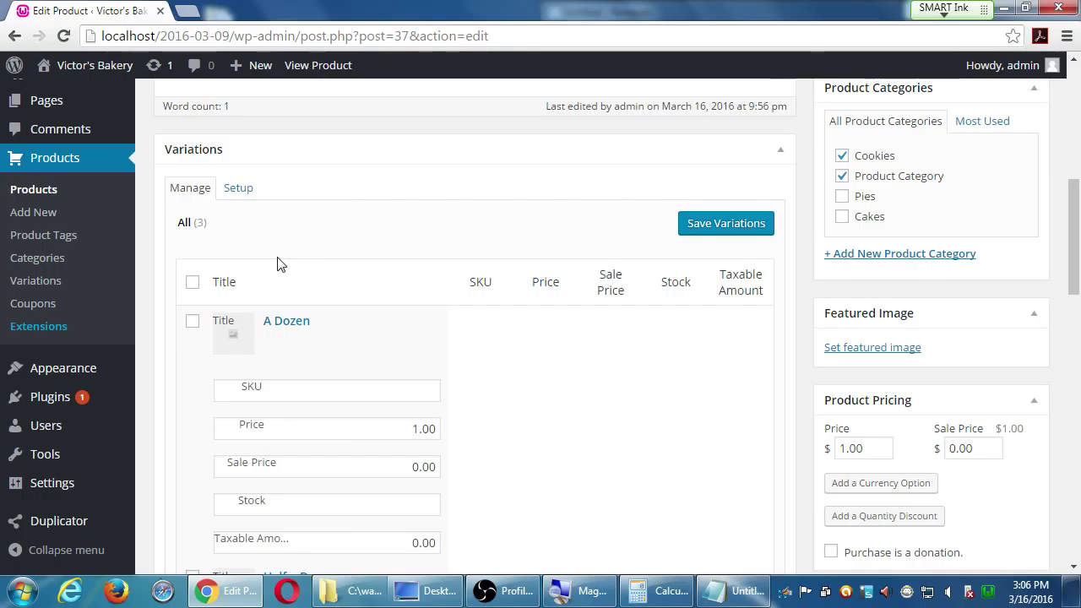
key(super)
key(Escape)
key(ctrl+minus)
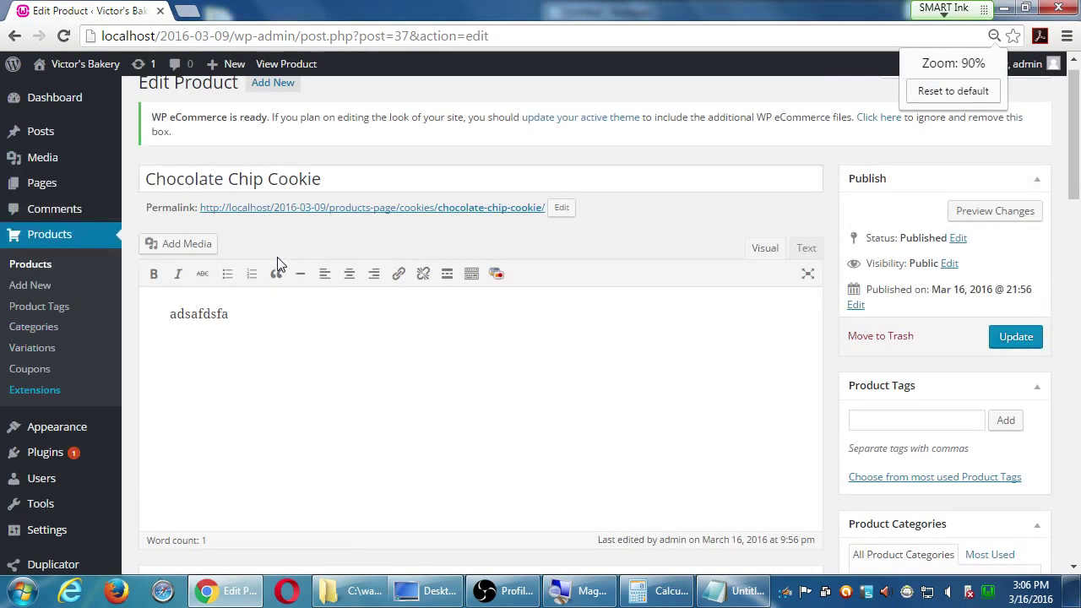
Step: Set the variation prices to 3 for Quarter Dozen, 5 for Half a Dozen and 11 for A Dozen, and save the variations
scroll(278, 263, down, 4)
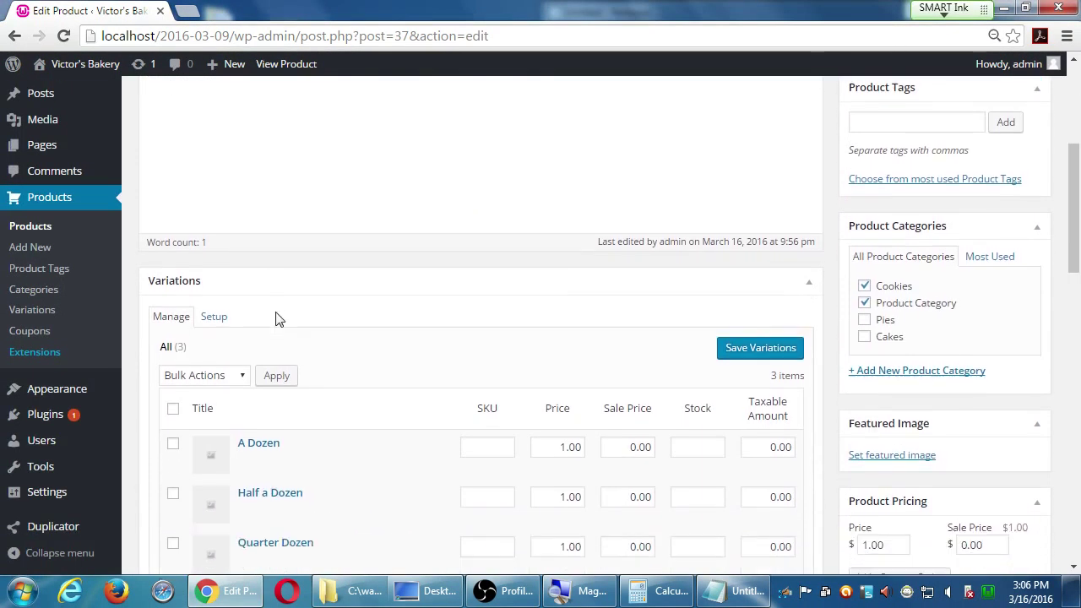
scroll(254, 338, down, 2)
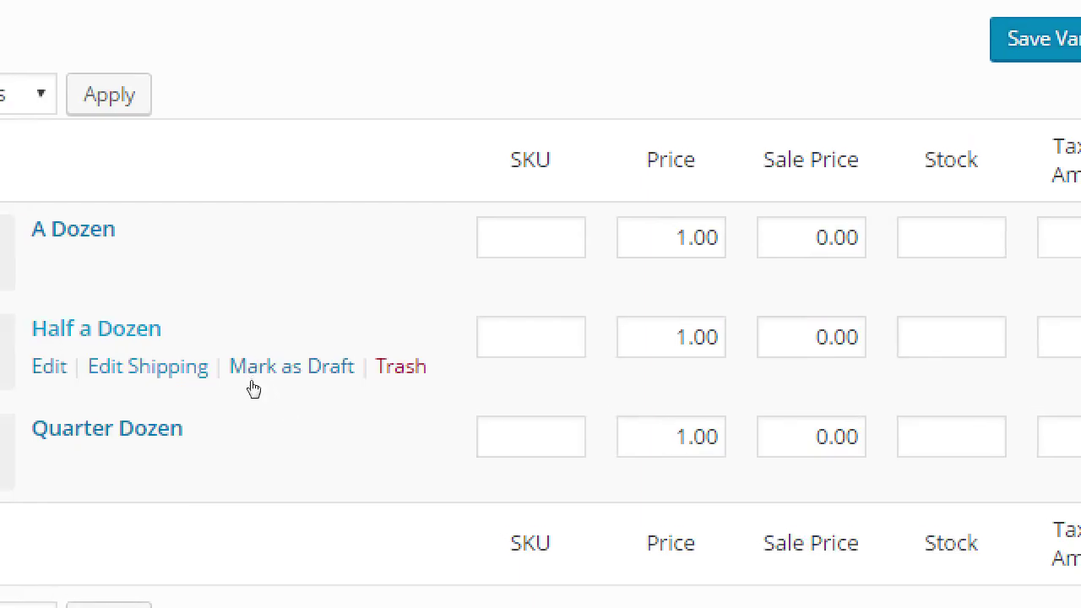
click(618, 435)
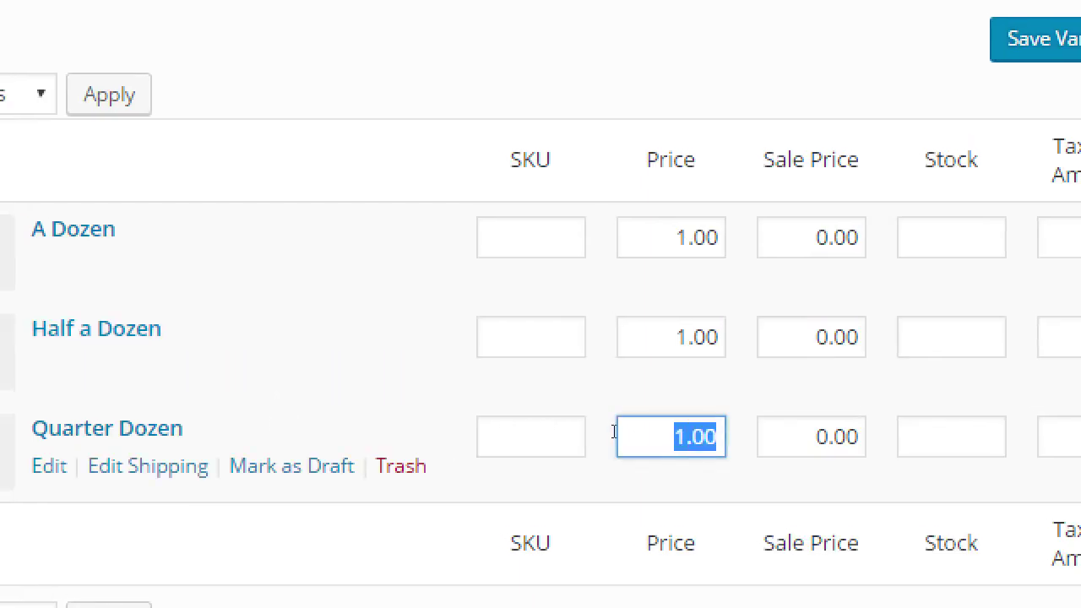
text(3)
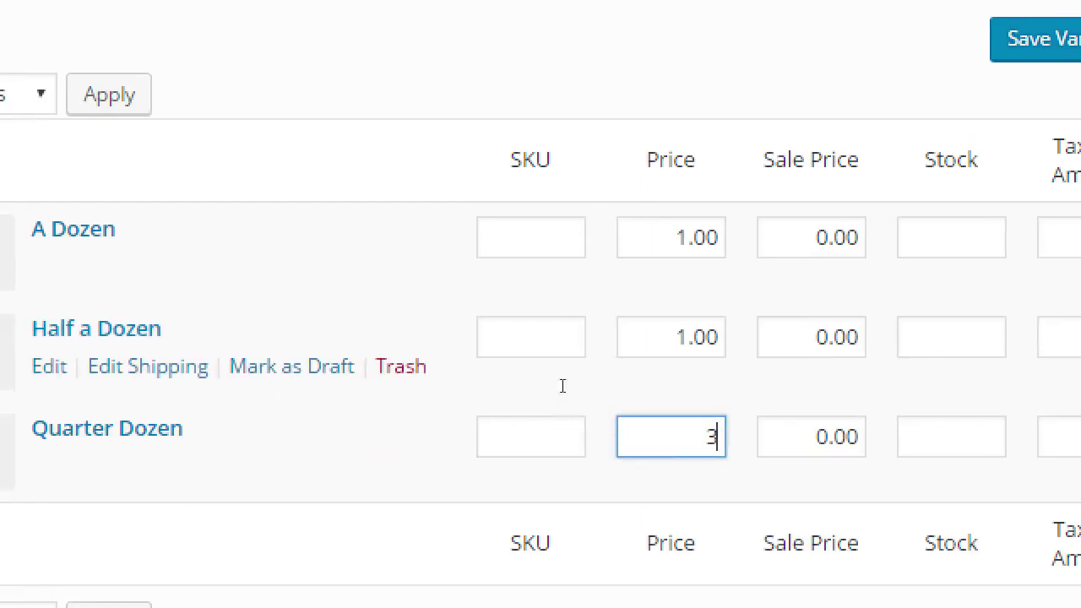
key(Up)
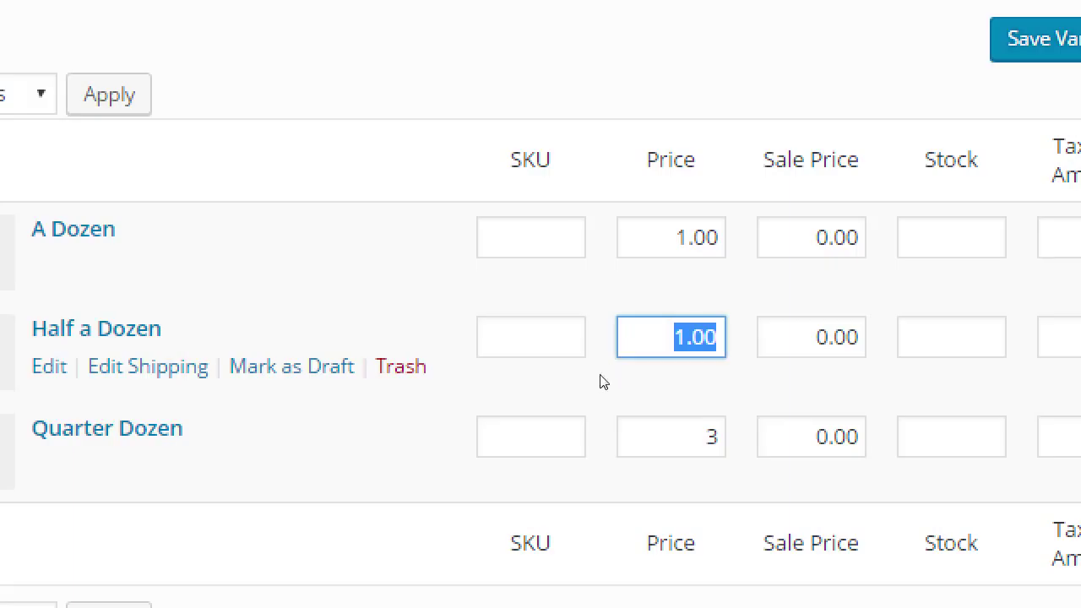
text(5)
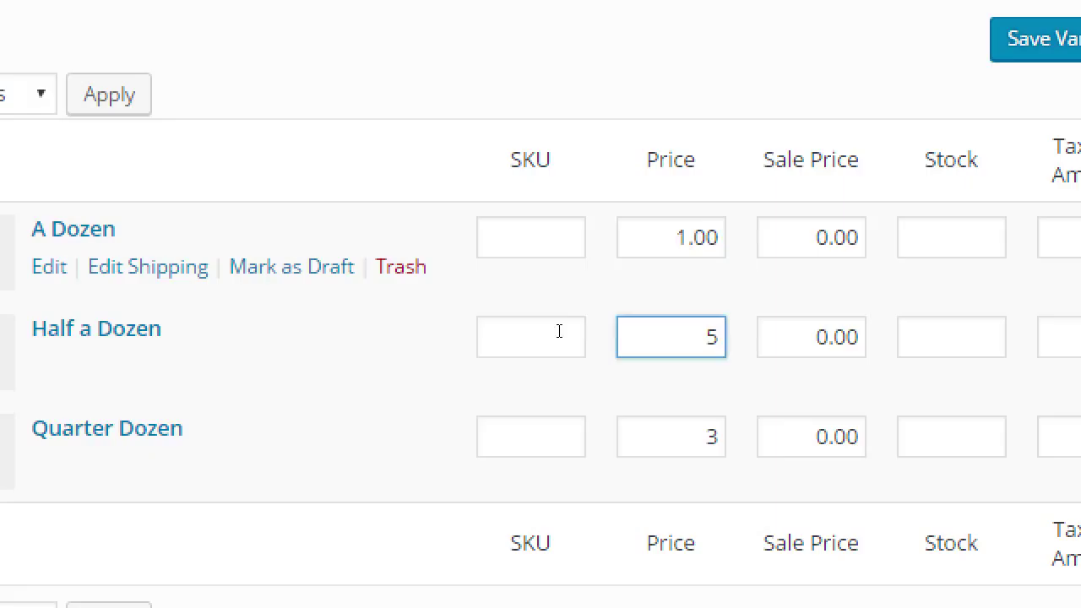
key(Up)
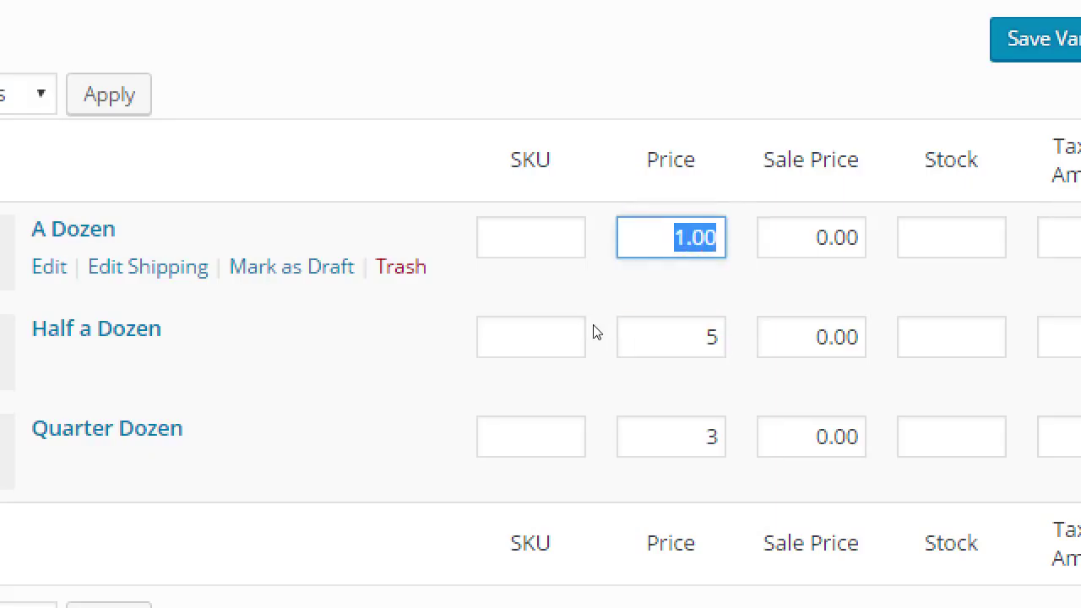
text(11)
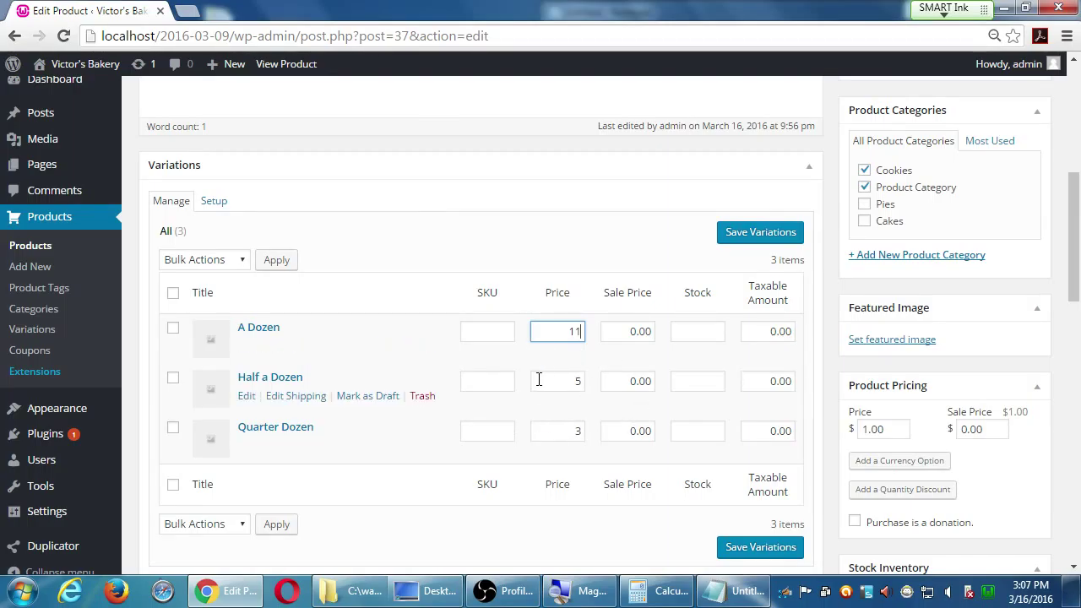
click(767, 549)
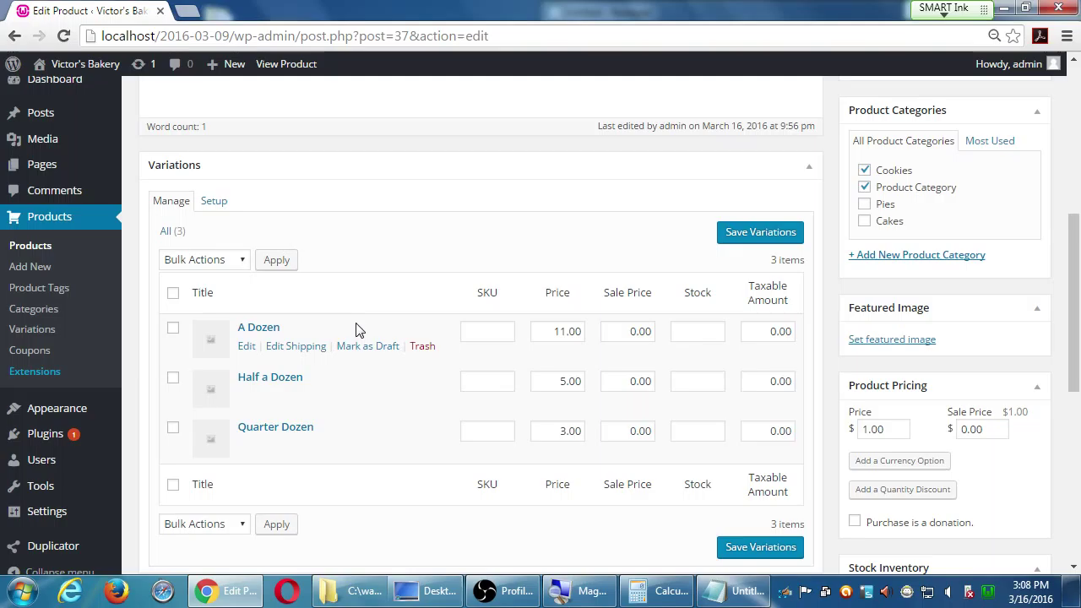
Step: Select the A Dozen and Half a Dozen variations, look through the available bulk actions without applying any, and clear the selection
click(173, 330)
click(174, 381)
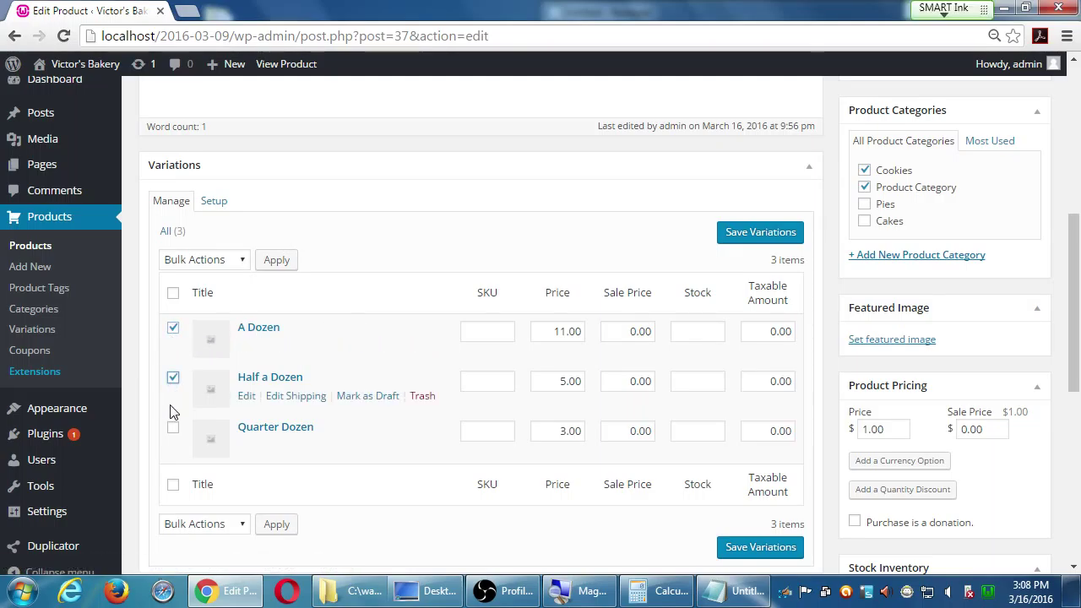
click(173, 432)
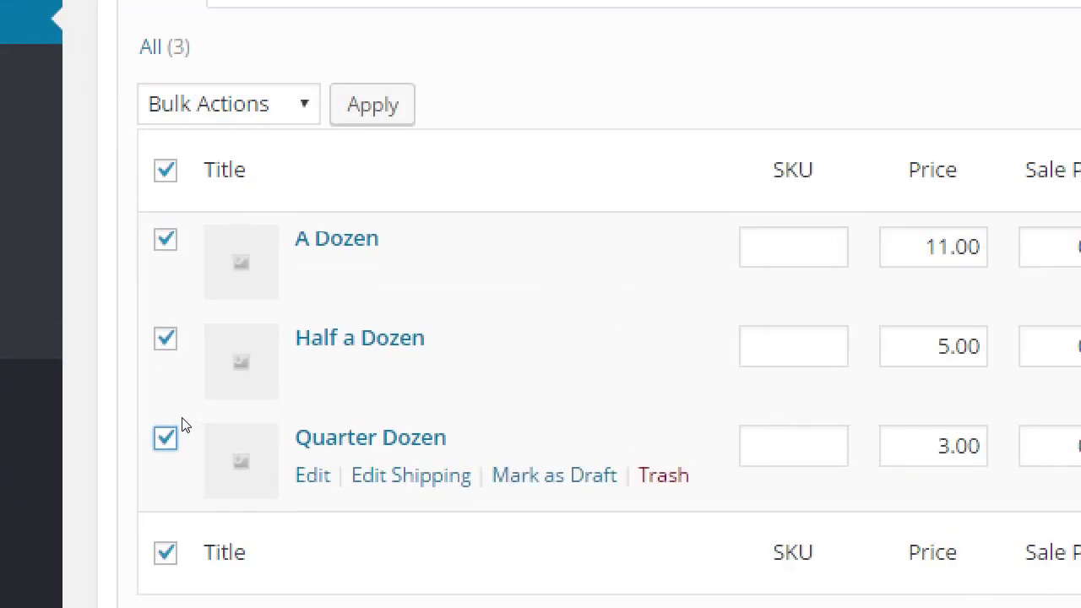
click(169, 438)
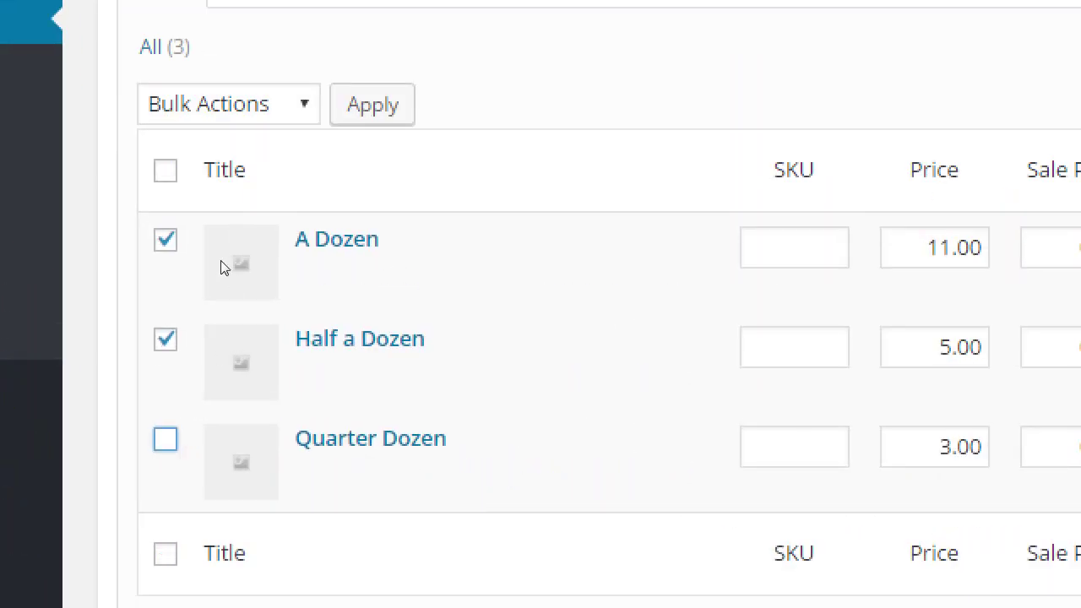
key(Down)
key(Down)
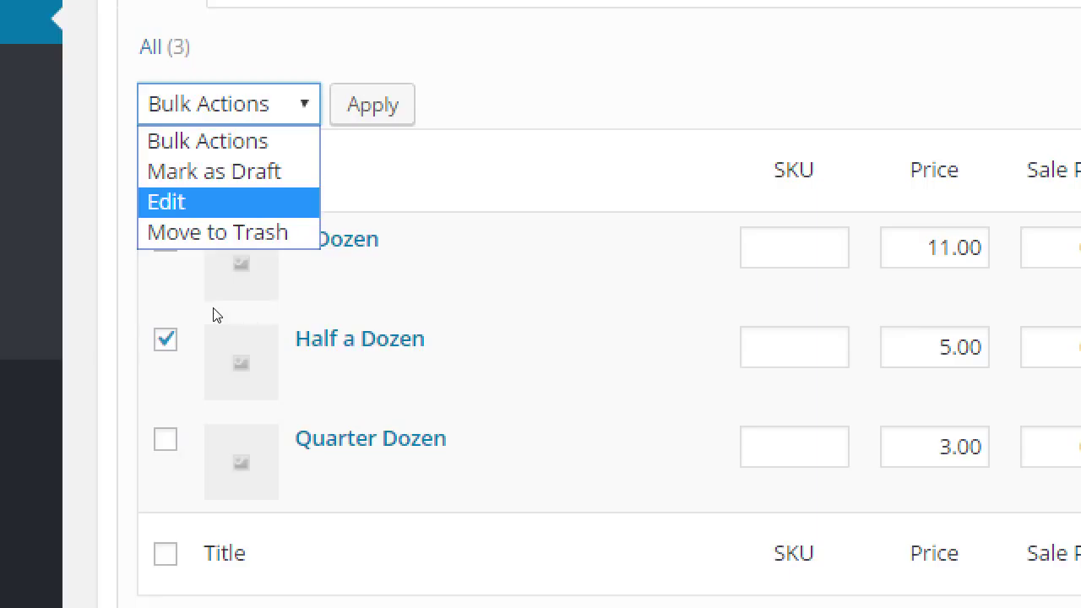
click(370, 269)
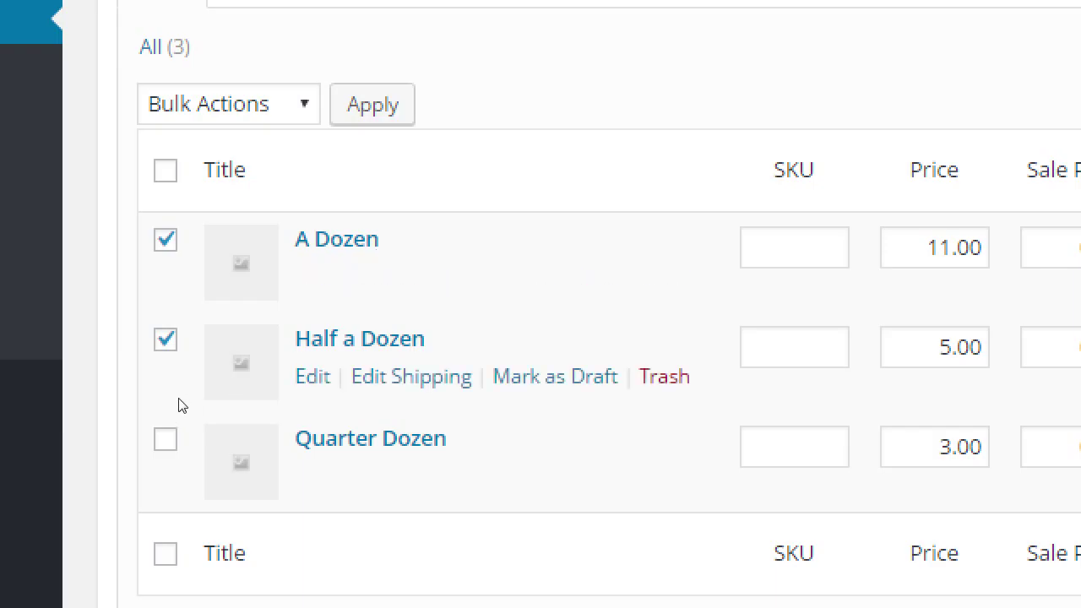
click(165, 340)
click(165, 240)
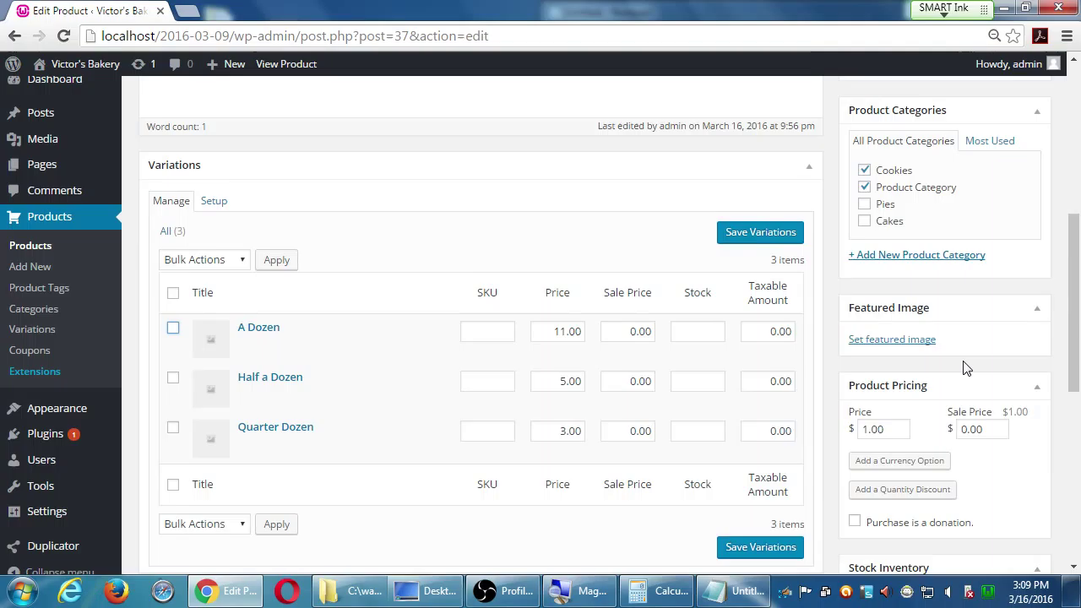
Step: Update the published Chocolate Chip Cookie product
scroll(968, 368, up, 3)
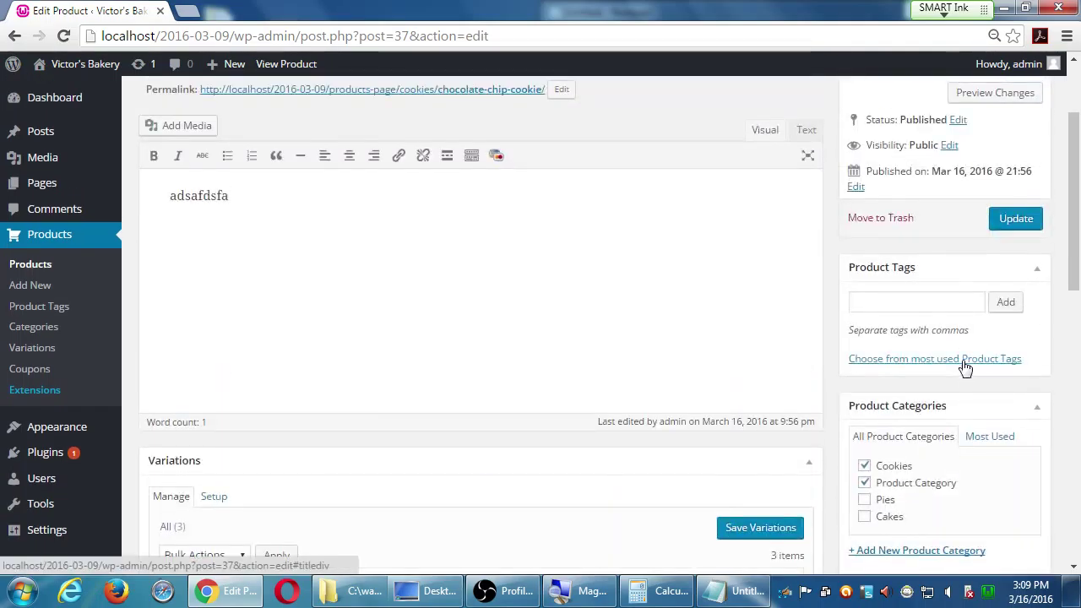
click(1017, 219)
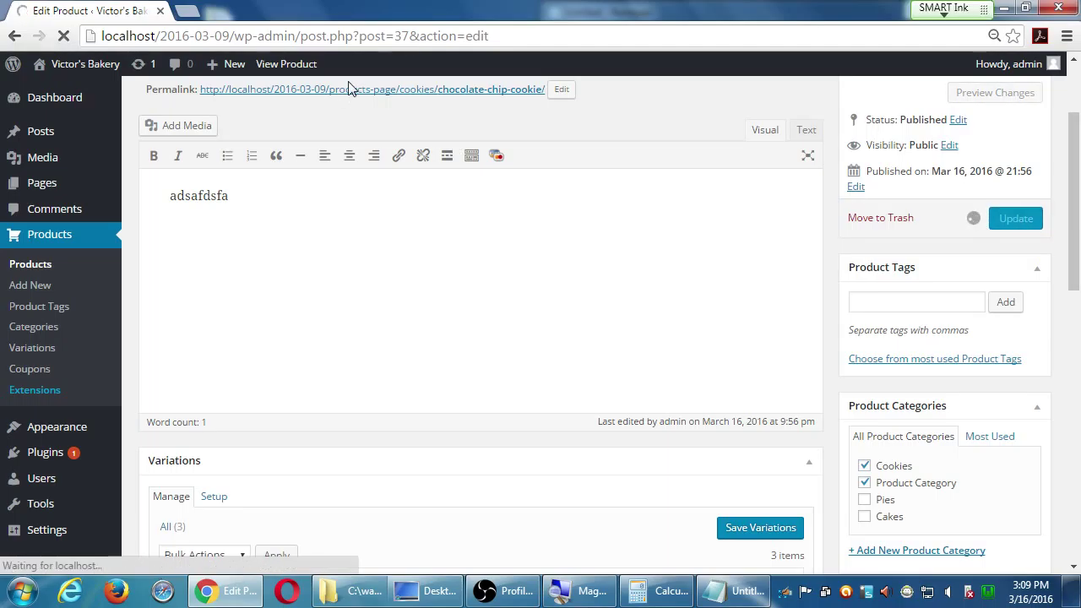
Step: Visit the live site and view the Chocolate Chip Cookie listing with its Batch option on the Products Page
mouse_move(98, 64)
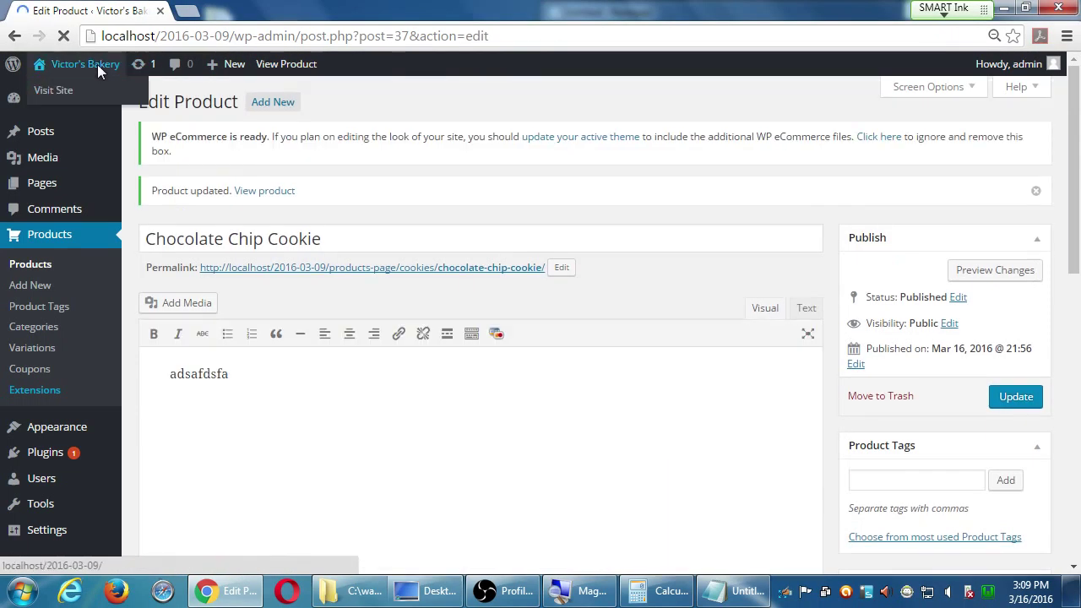
click(56, 91)
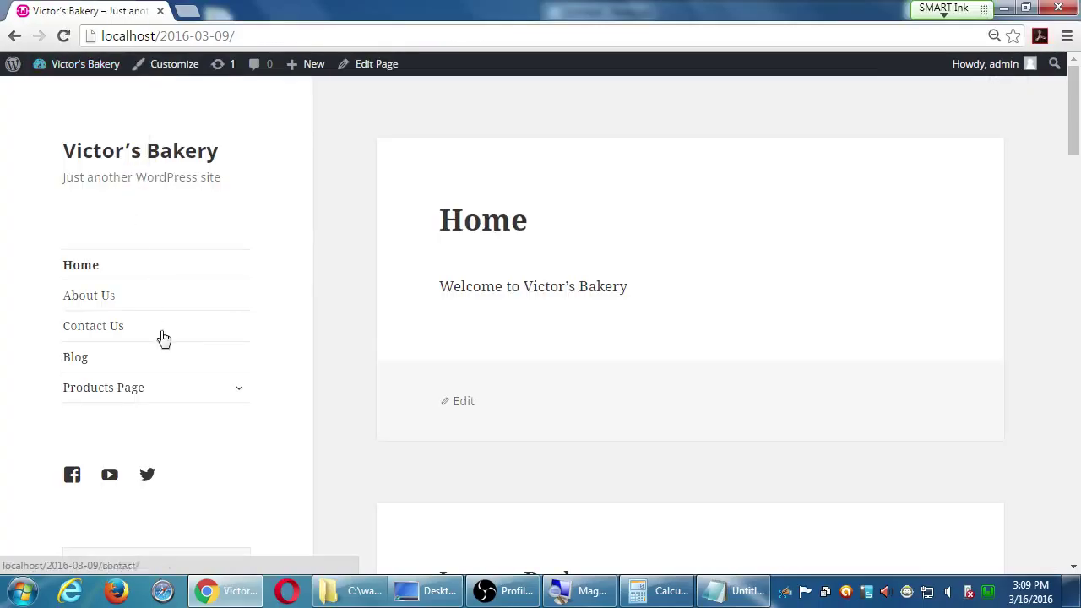
click(139, 397)
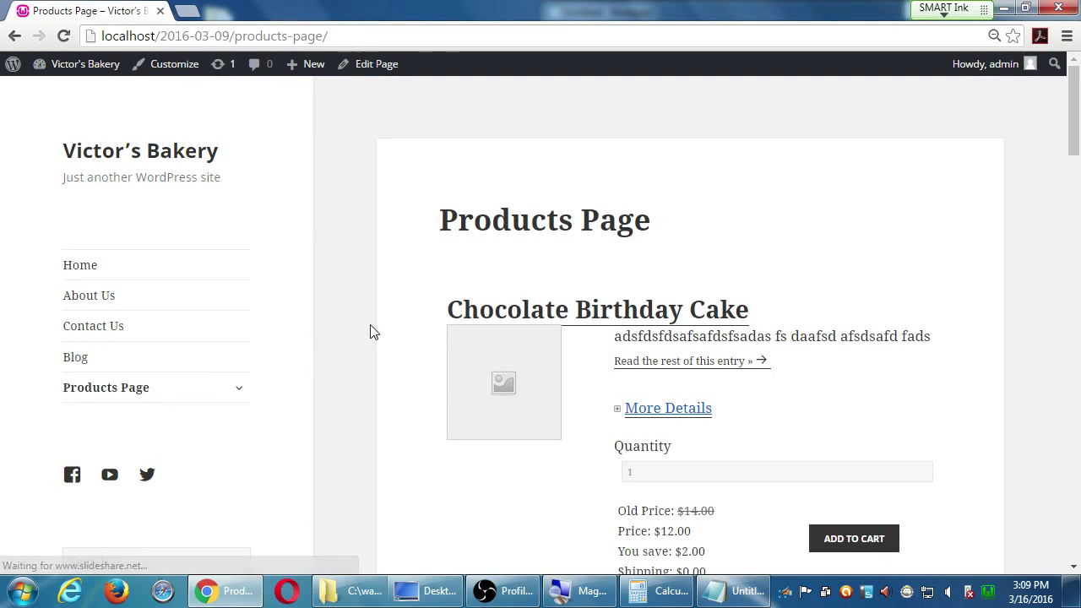
scroll(369, 330, down, 3)
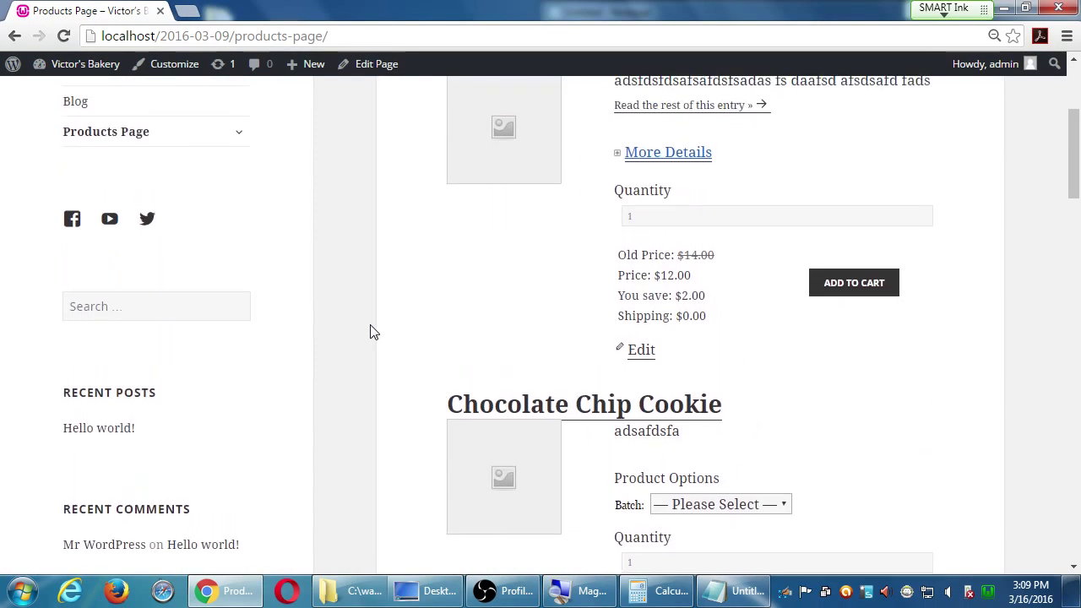
Step: Examine the starting price in the Chocolate Chip Cookie listing on the Products Page
scroll(369, 330, down, 2)
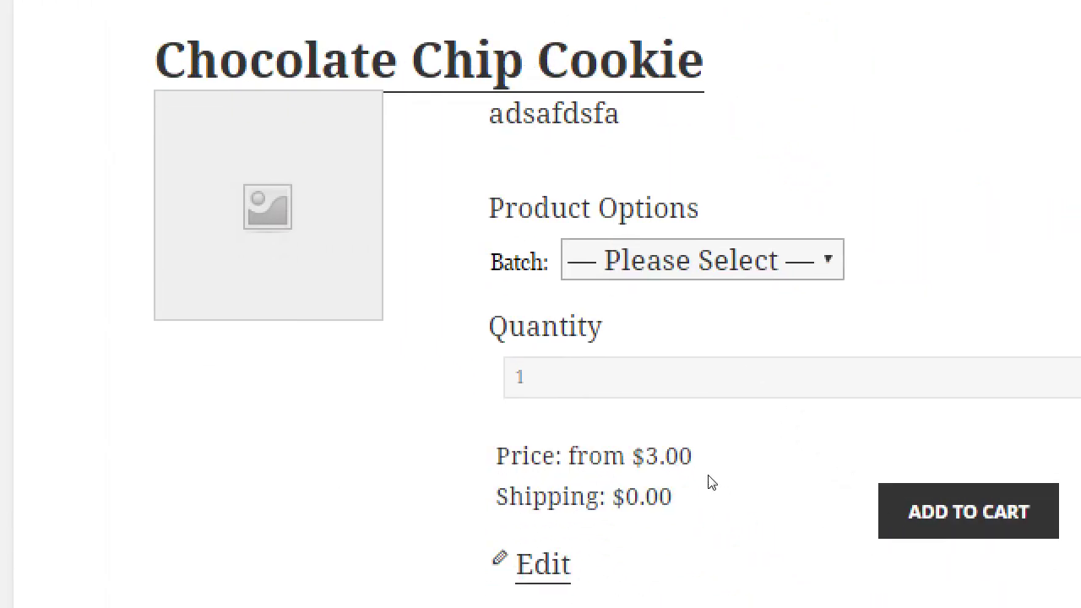
double_click(696, 471)
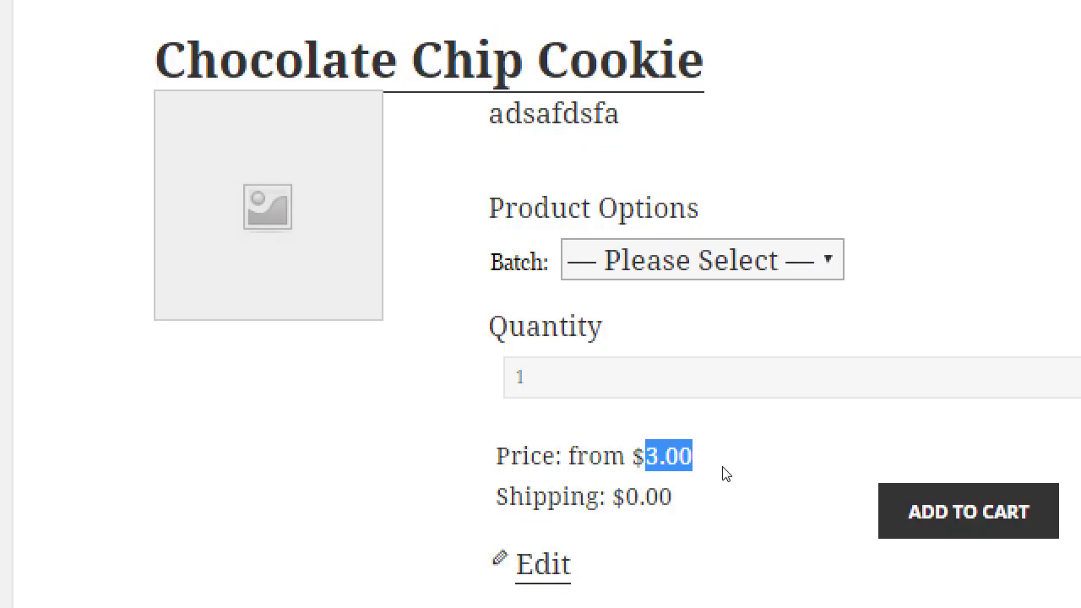
click(724, 475)
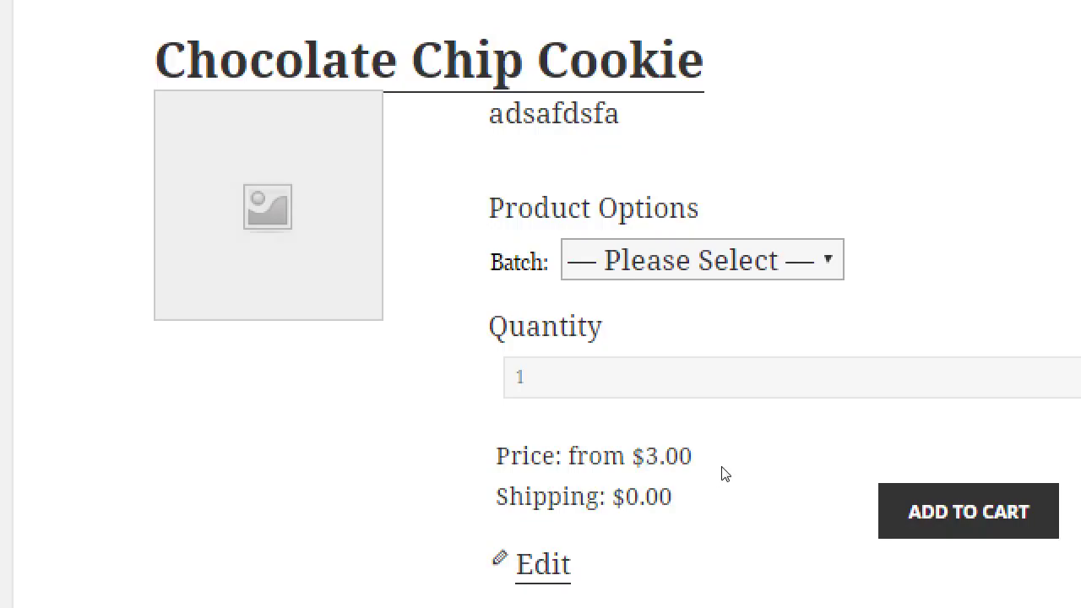
Step: Check the Chocolate Chip Cookie price for each Batch option, choosing A Dozen, Half a Dozen and Quarter Dozen in turn
key(alt+Down)
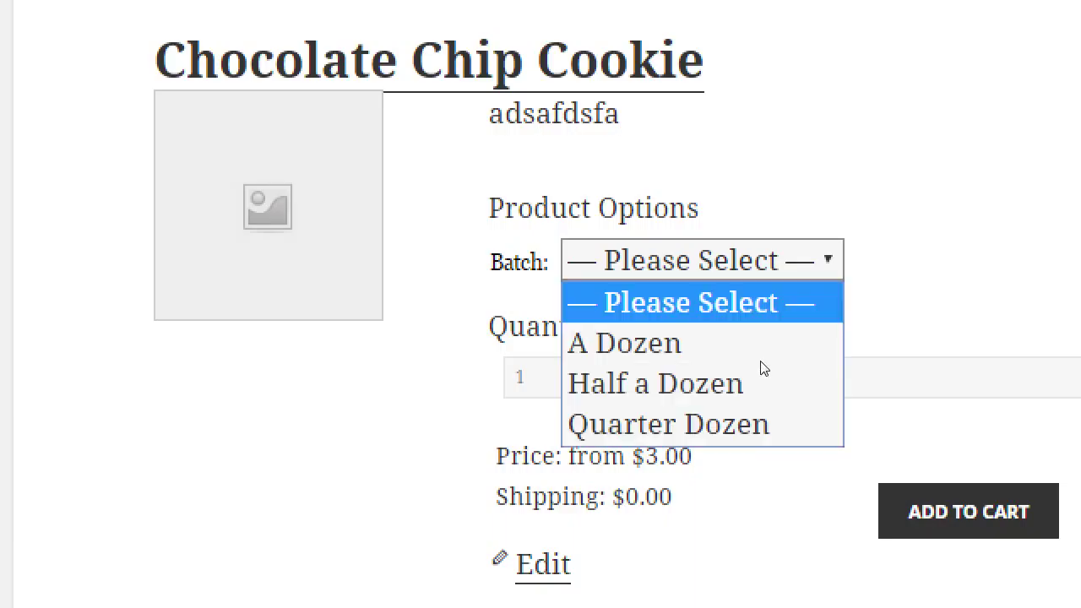
key(Down)
key(Return)
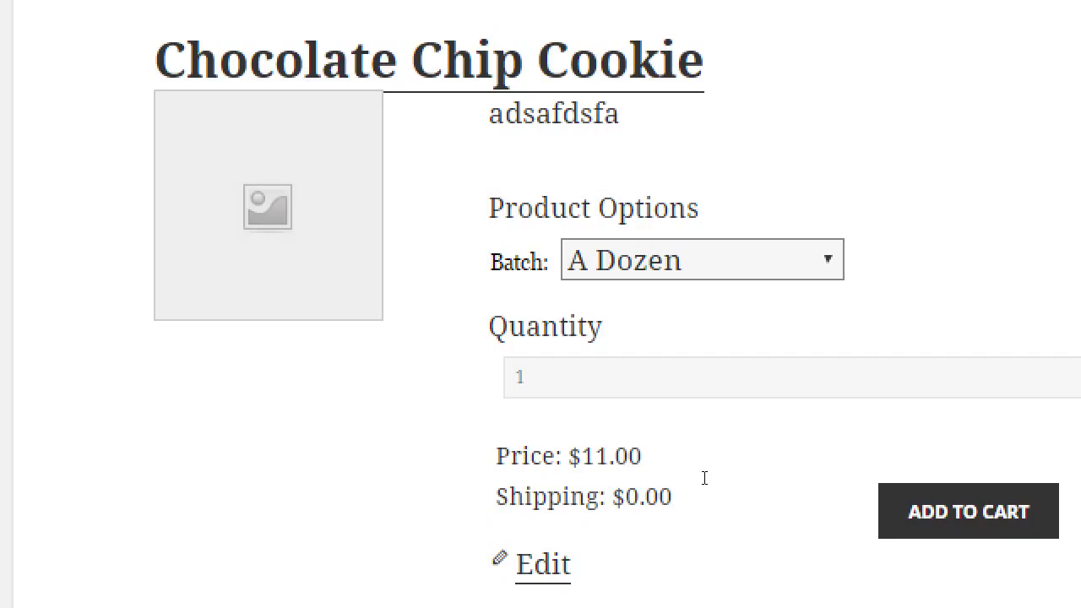
key(alt+Down)
key(Up)
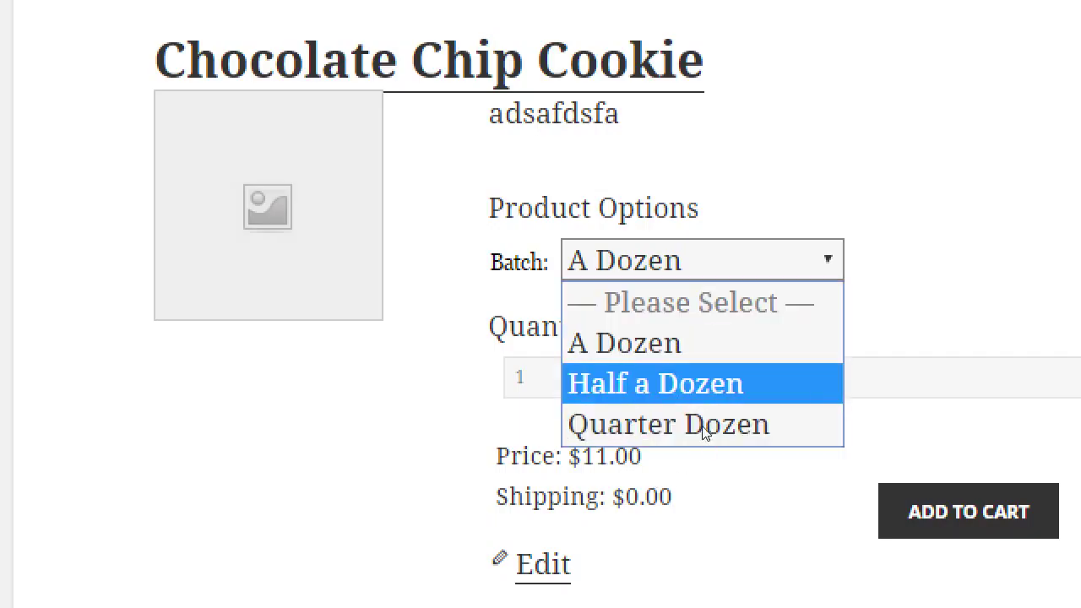
key(Return)
key(alt+Down)
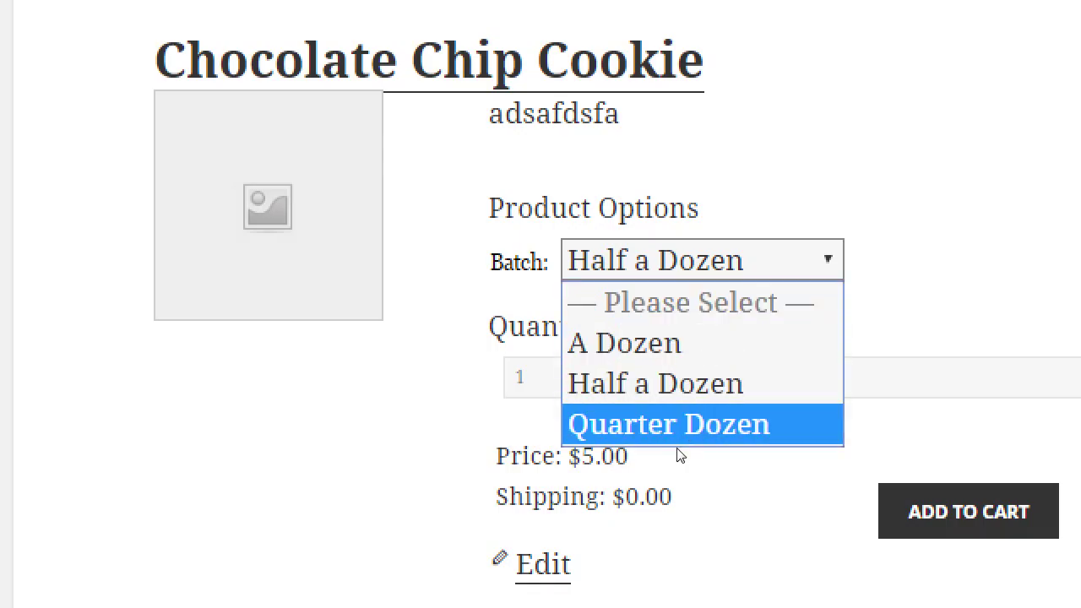
key(Return)
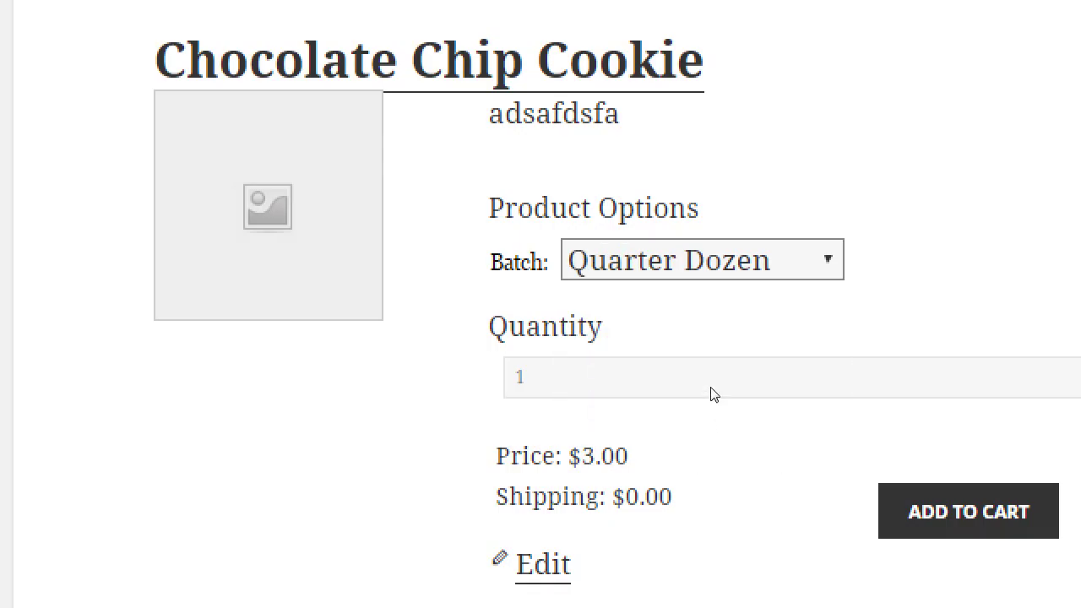
Step: Set the Chocolate Chip Cookie Batch option to A Dozen and view the list of batch choices
key(alt+Down)
key(Up)
key(Up)
key(Return)
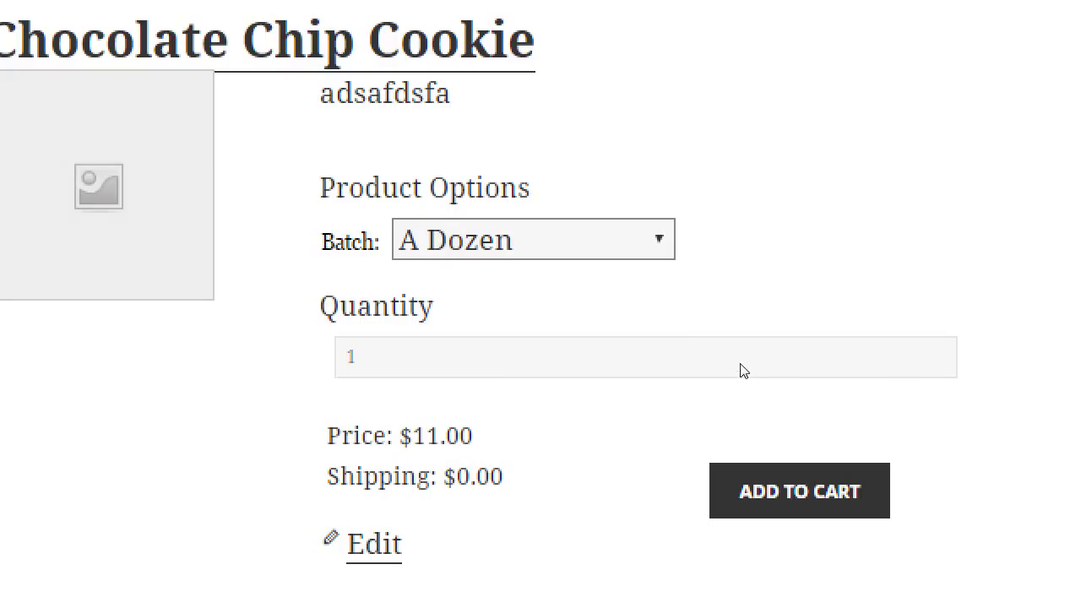
key(alt+Down)
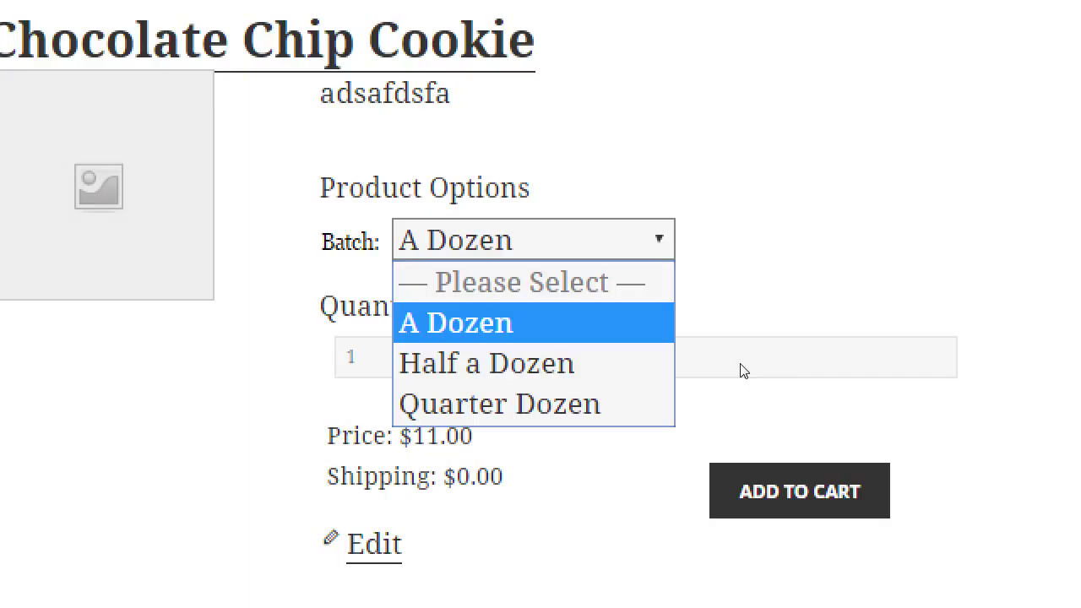
click(826, 356)
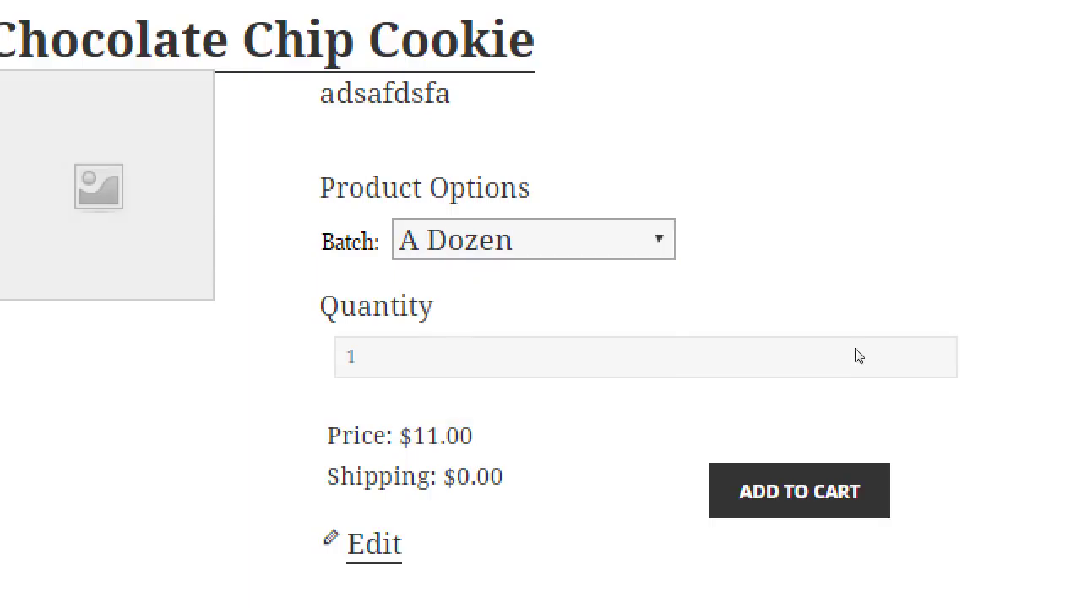
Step: Set the Chocolate Chip Cookie quantity to 12, keeping A Dozen as the batch
key(Tab)
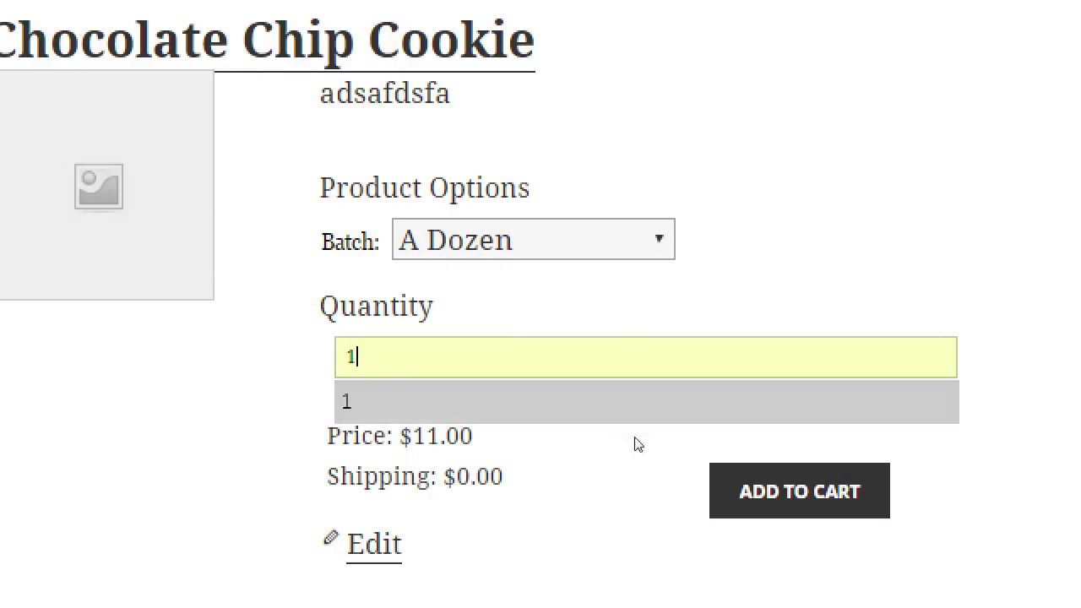
text(2)
key(BackSpace)
text(2)
key(shift+Tab)
key(alt+Down)
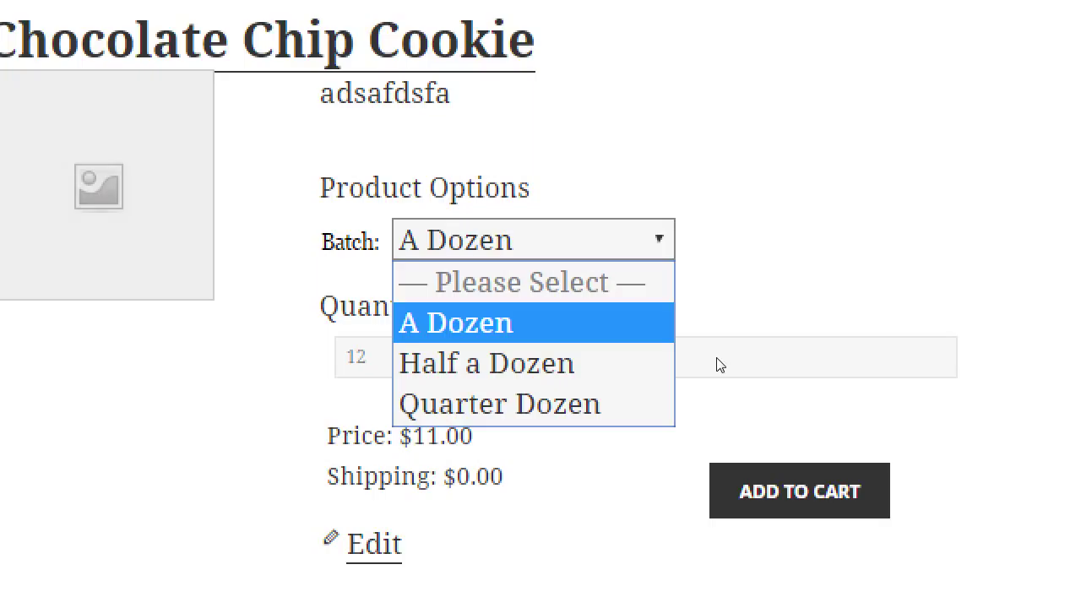
key(Escape)
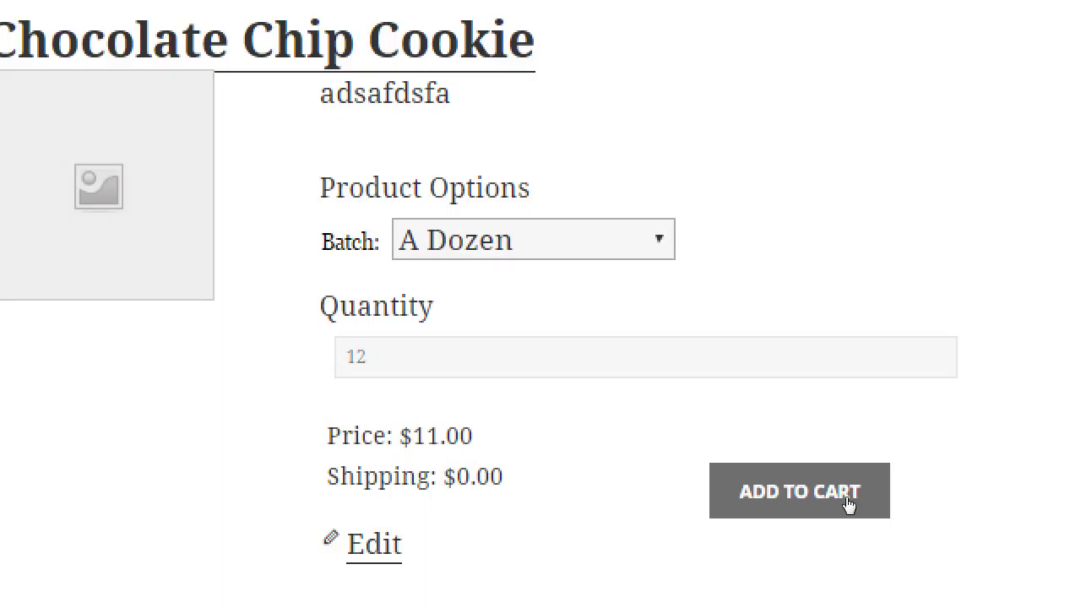
click(800, 496)
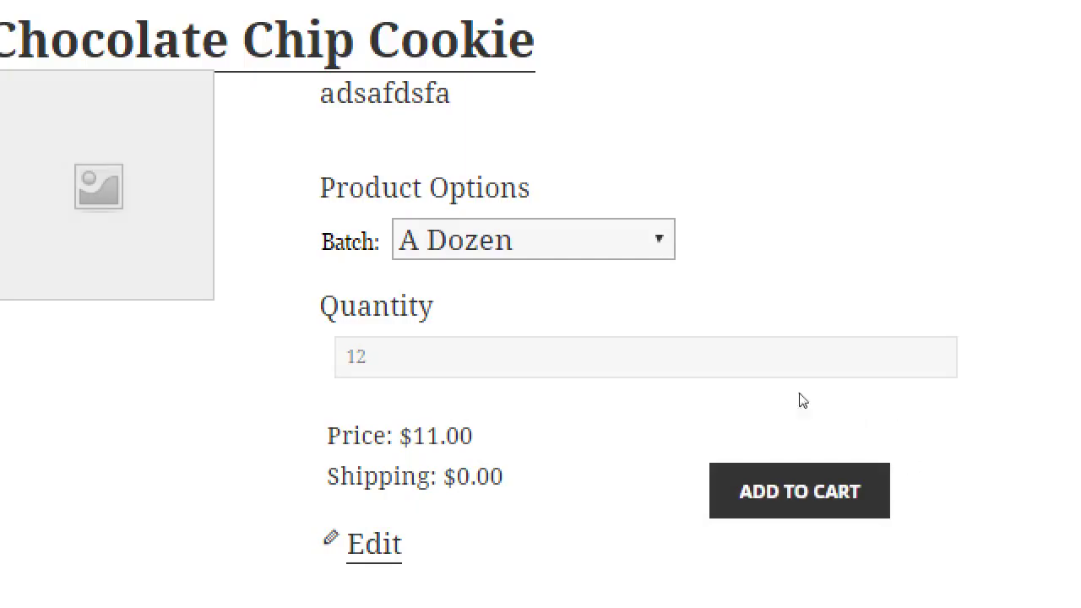
Step: Look through the Batch choices, keep A Dozen selected, and set the Chocolate Chip Cookie quantity back to 1
key(Down)
key(Down)
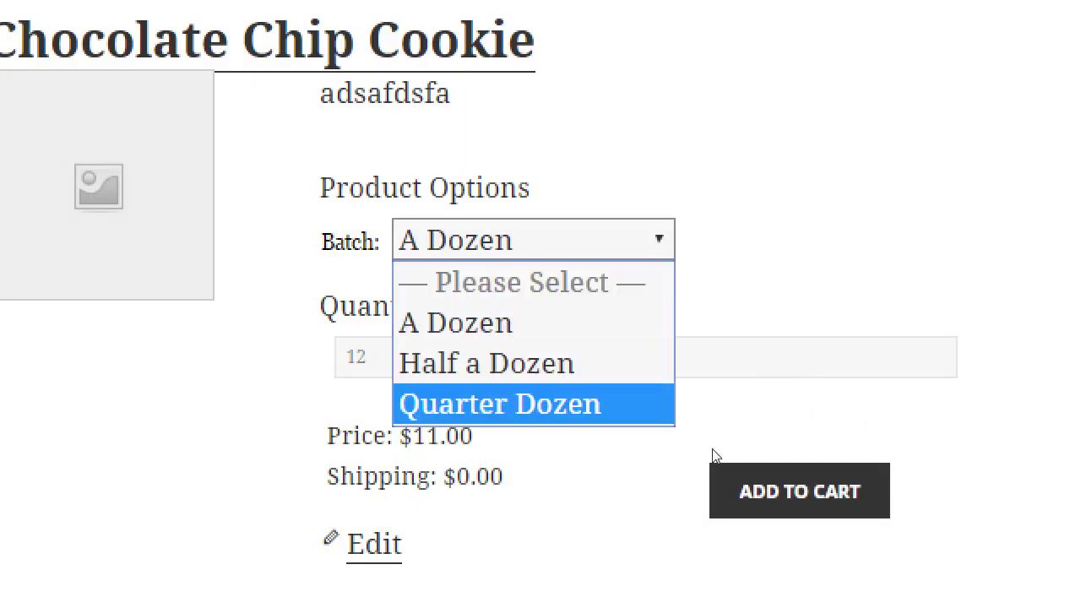
key(Up)
key(Up)
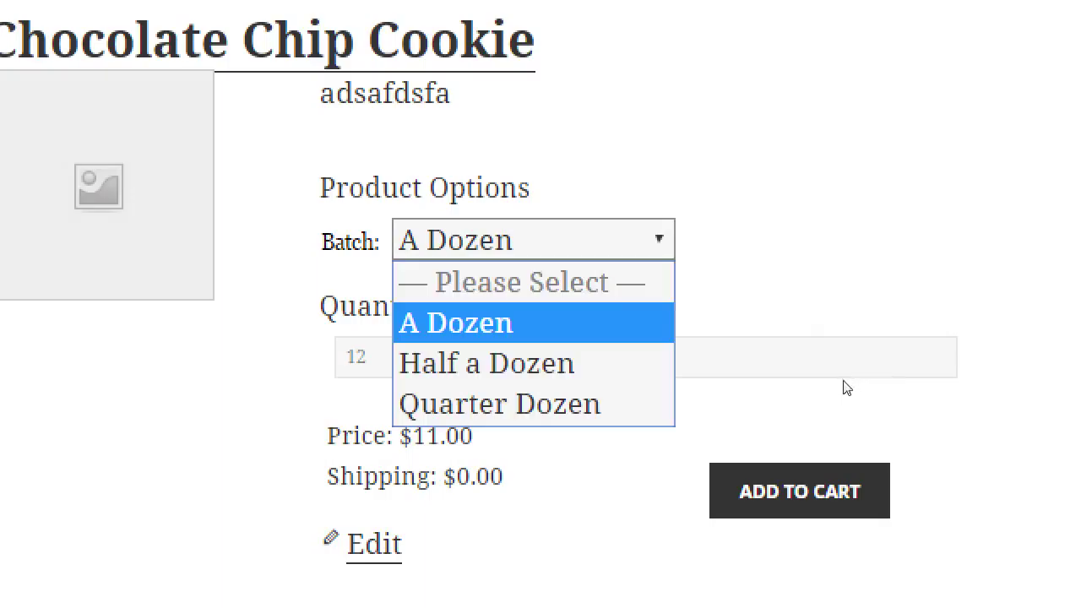
key(Return)
key(Tab)
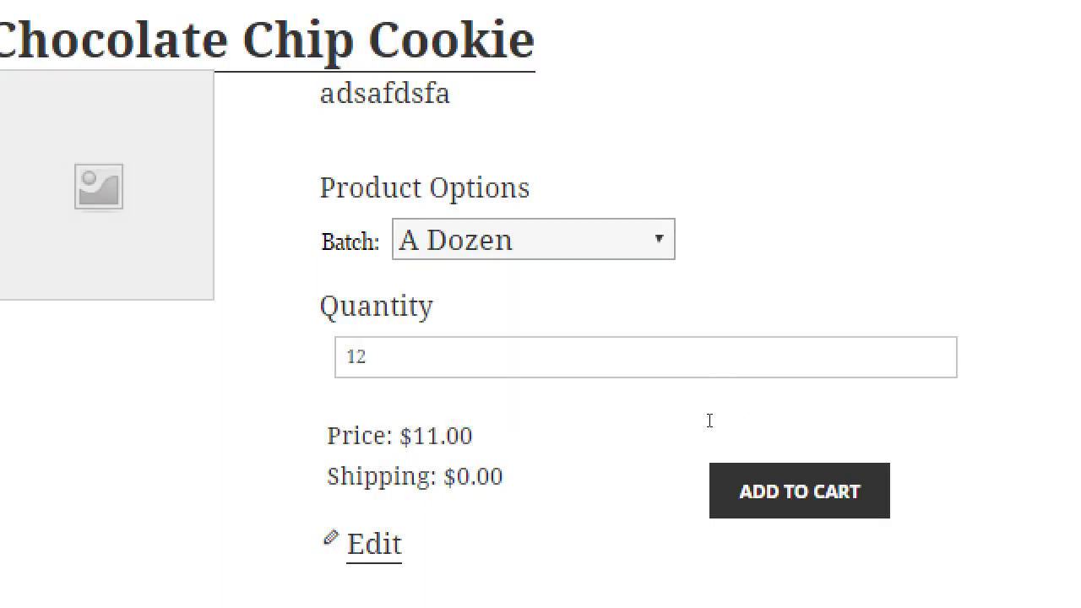
key(BackSpace)
key(shift+Tab)
key(alt+Down)
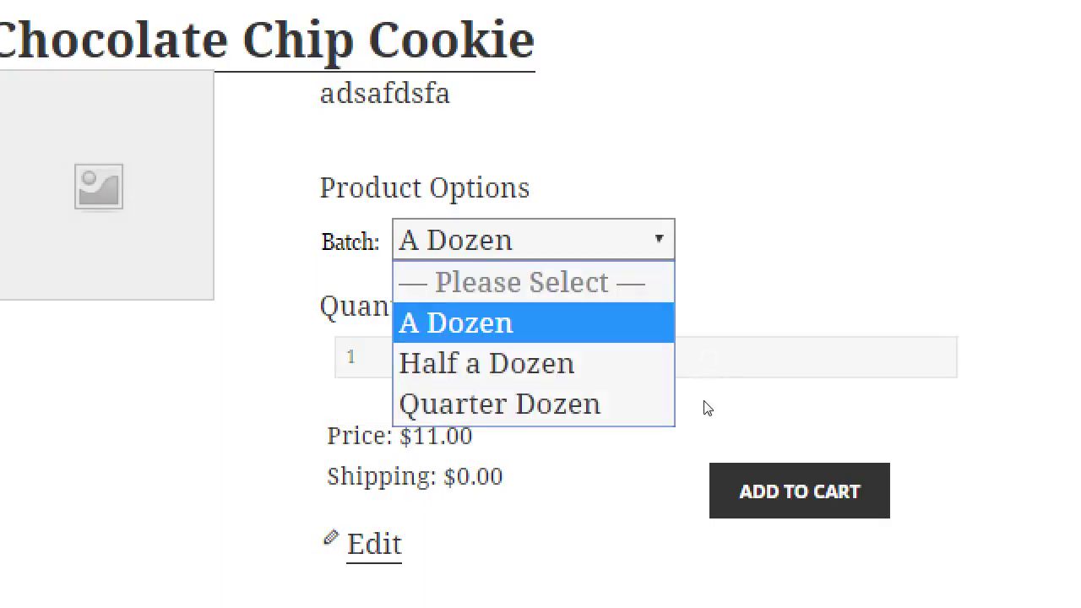
key(Return)
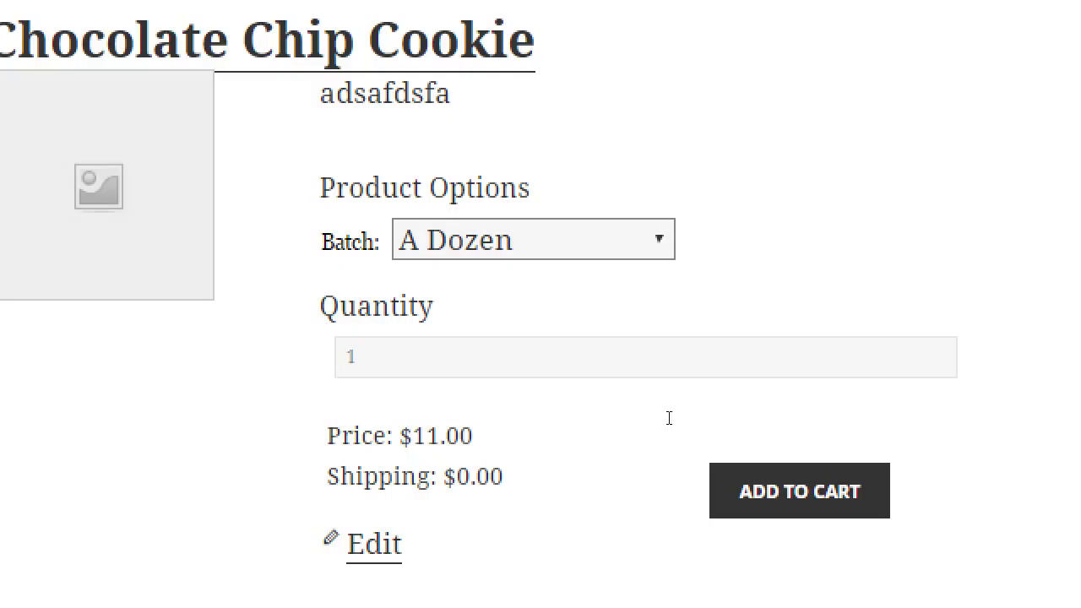
Step: Review the Half a Dozen and Quarter Dozen choices in the Batch list without changing the selection
key(alt+Down)
key(Down)
key(Down)
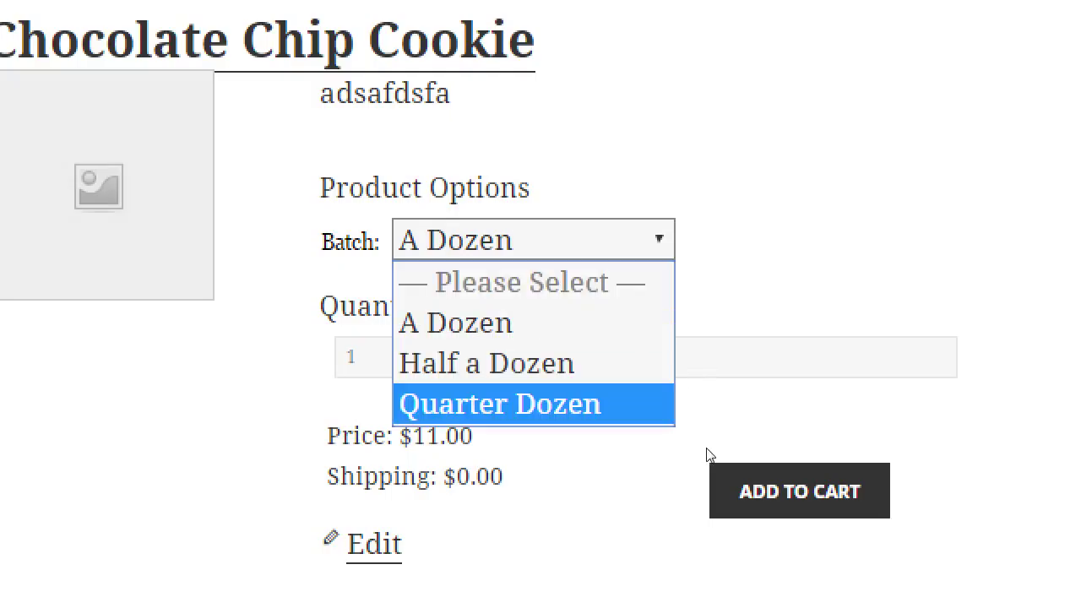
key(Up)
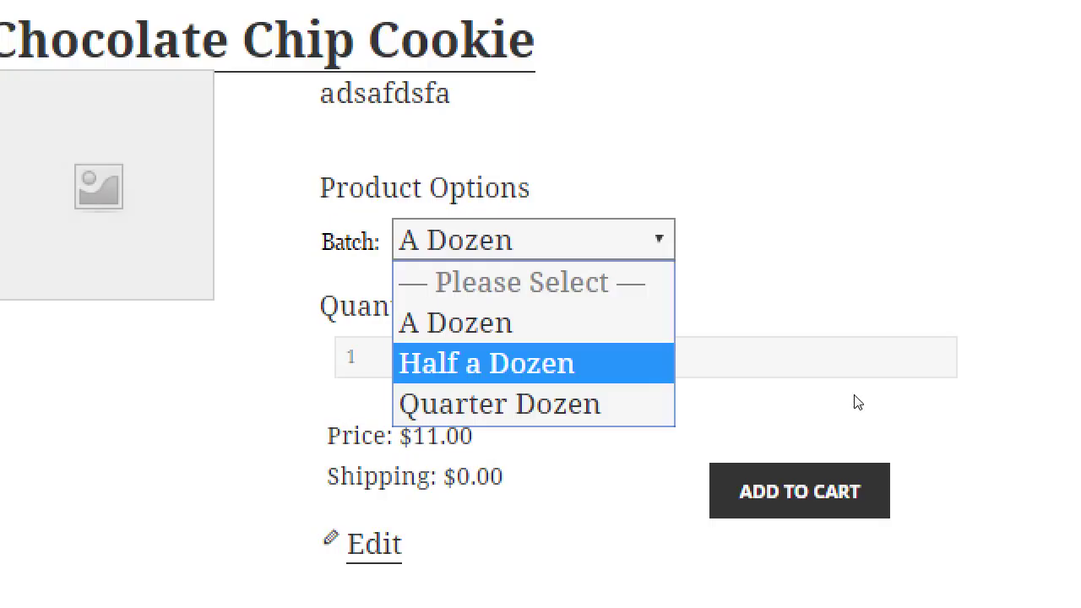
key(Escape)
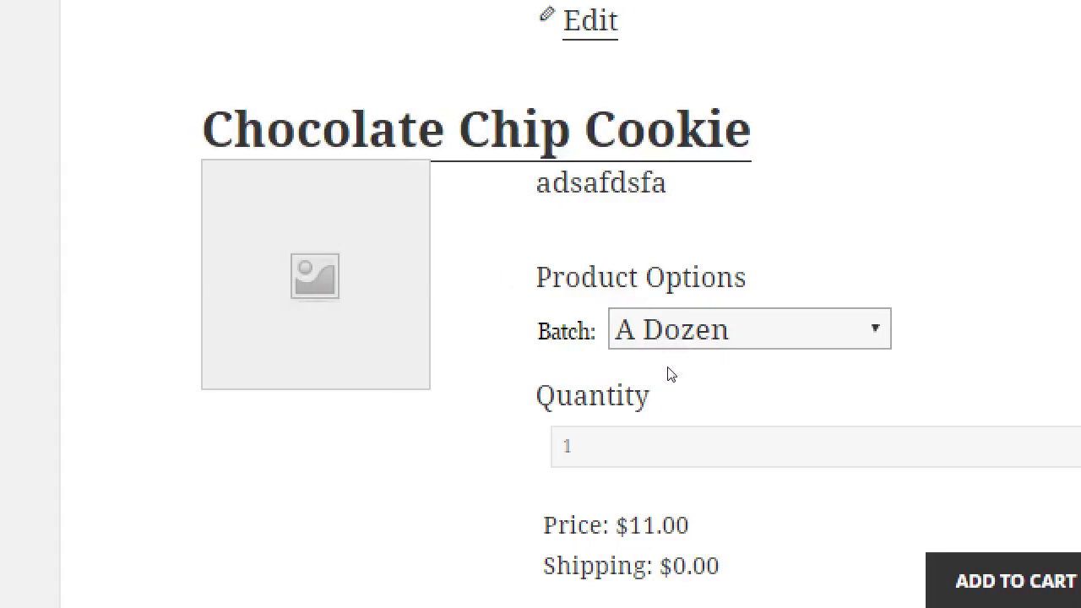
Step: Set the Chocolate Chip Cookie quantity to 4 and view the Batch choices, leaving A Dozen selected
drag(556, 395, 662, 401)
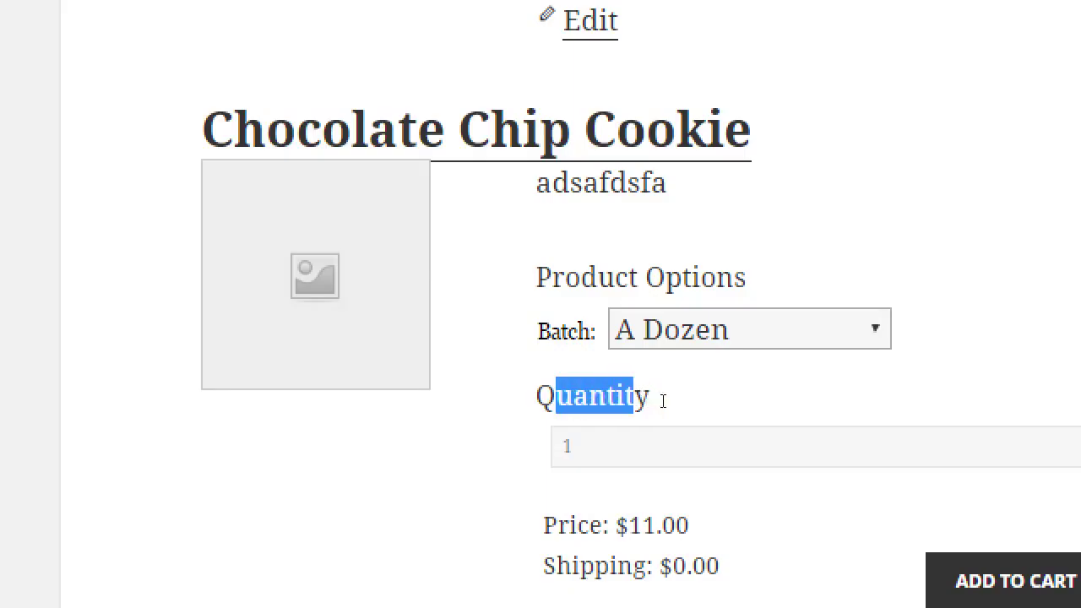
click(652, 423)
double_click(652, 425)
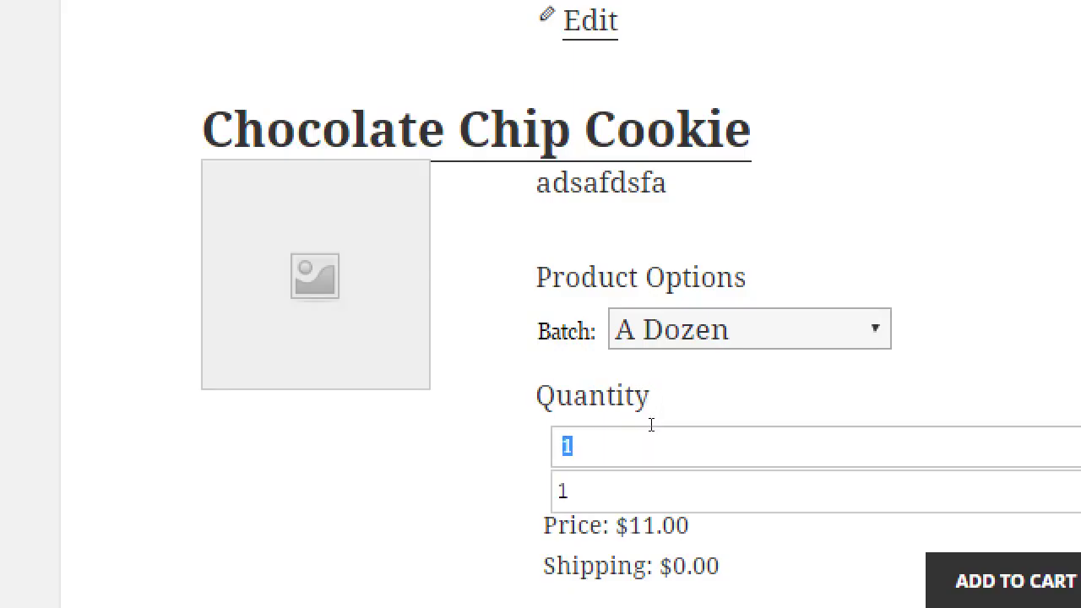
text(4)
click(672, 342)
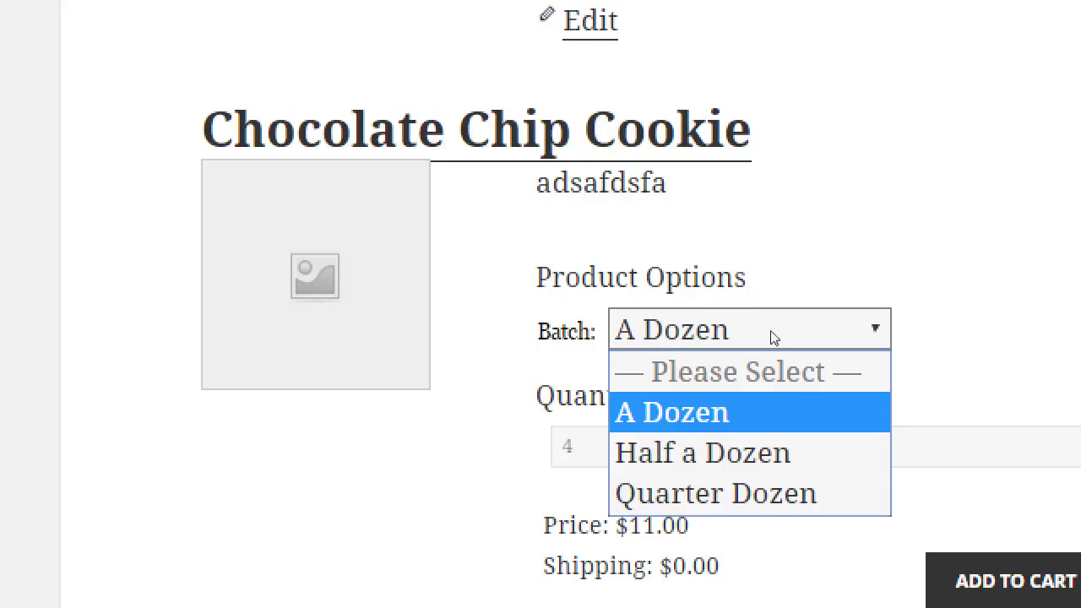
click(816, 309)
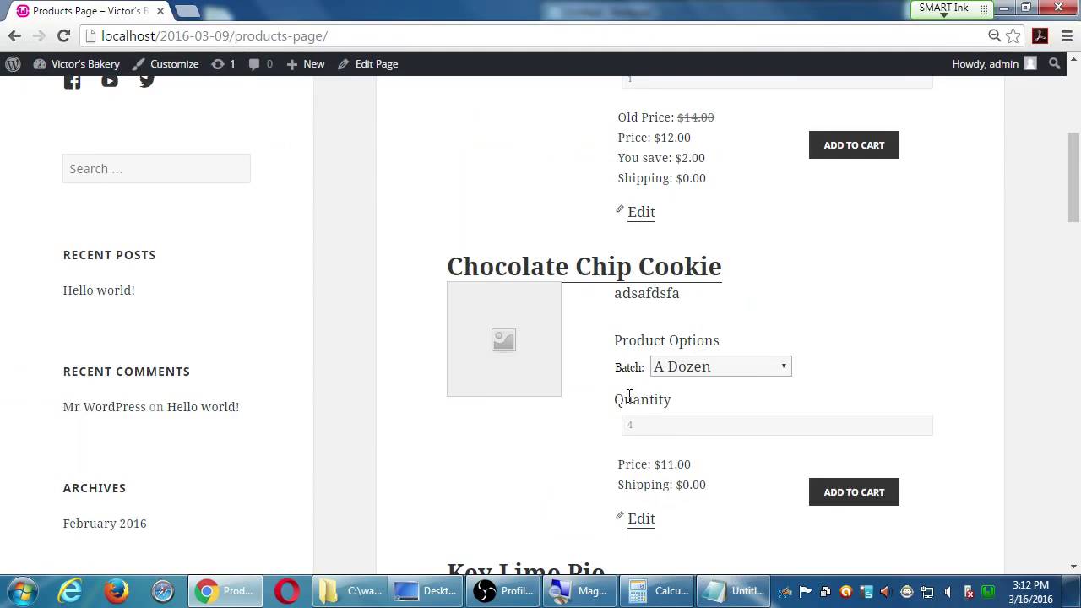
Step: Review the Batch choices once more, and open the Chocolate Chip Cookie product for editing to view its Variations section
click(689, 372)
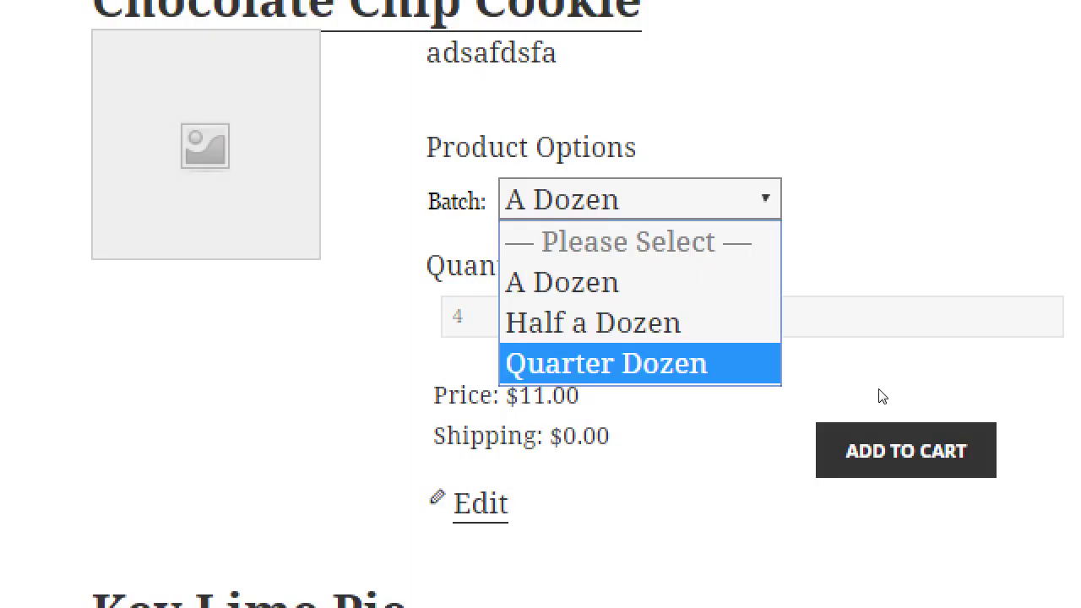
click(498, 507)
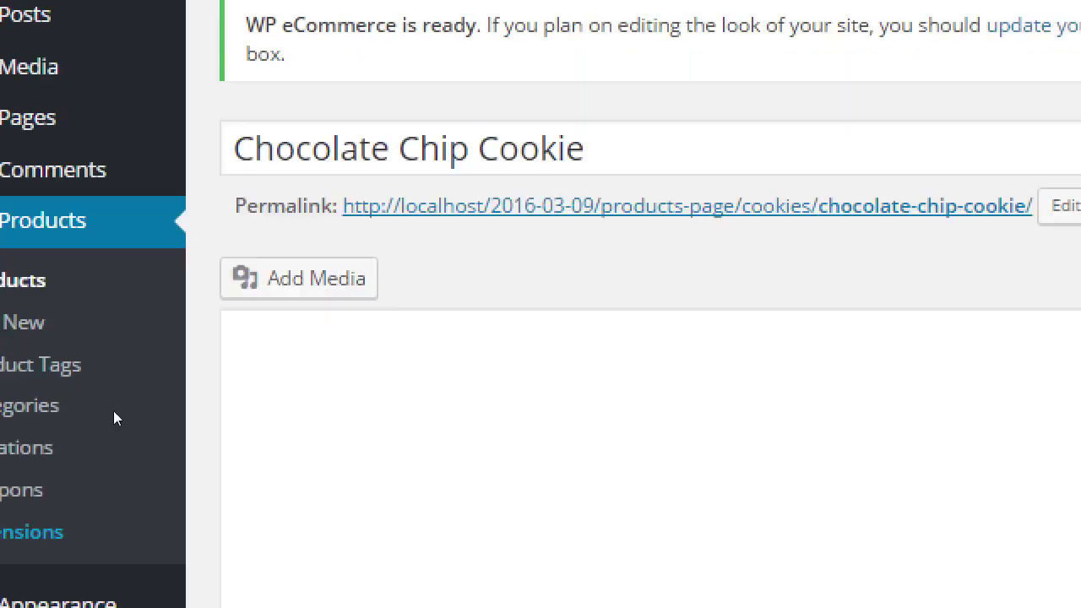
scroll(169, 516, down, 8)
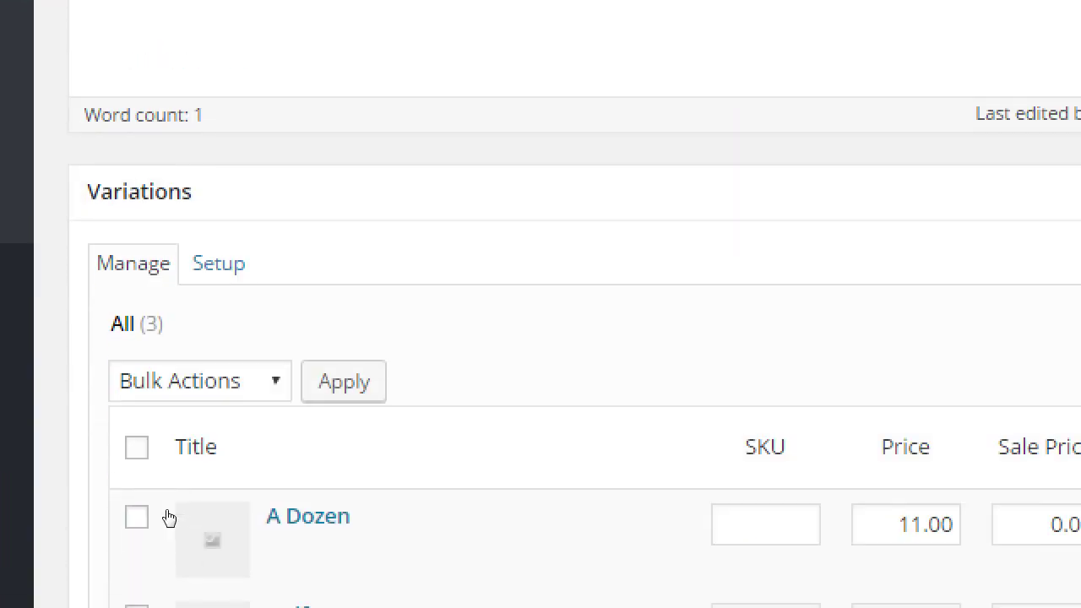
scroll(166, 516, down, 3)
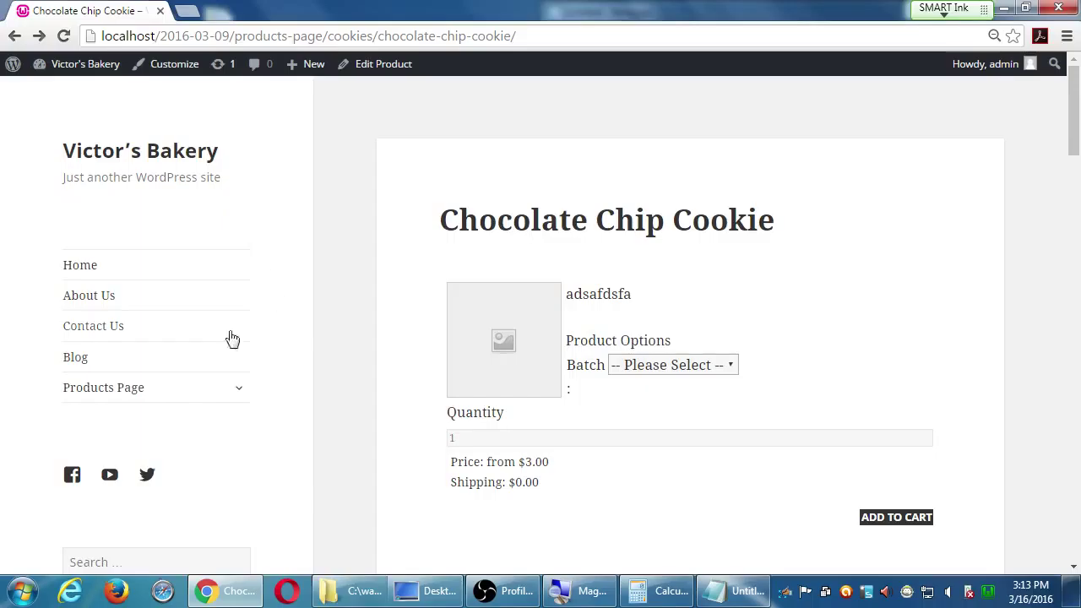
Step: Return to the storefront's Products Page and show the Batch choices in the Chocolate Chip Cookie listing
click(174, 400)
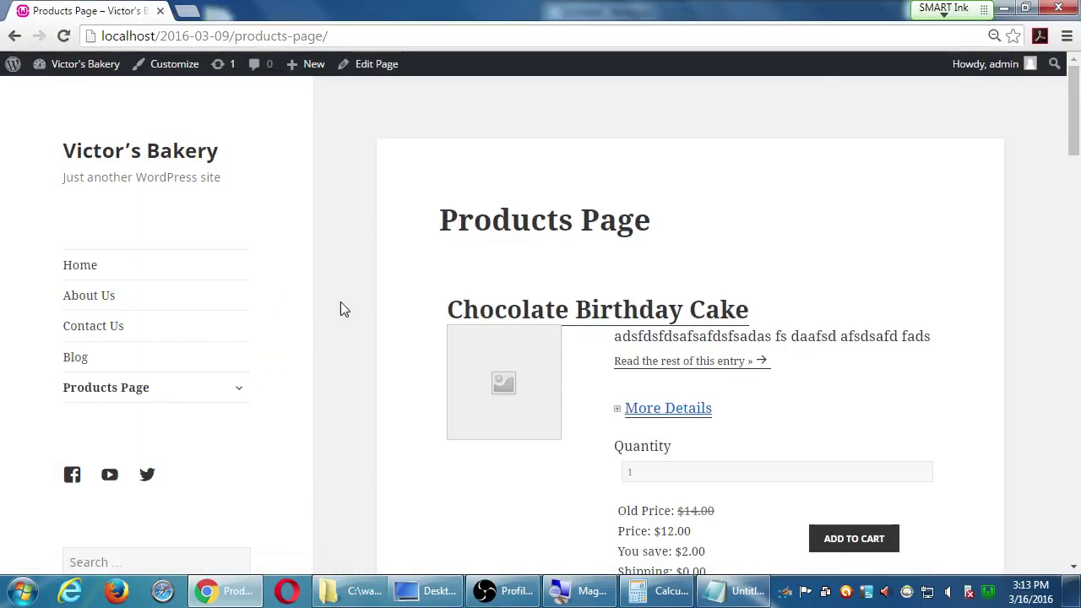
scroll(343, 307, down, 1)
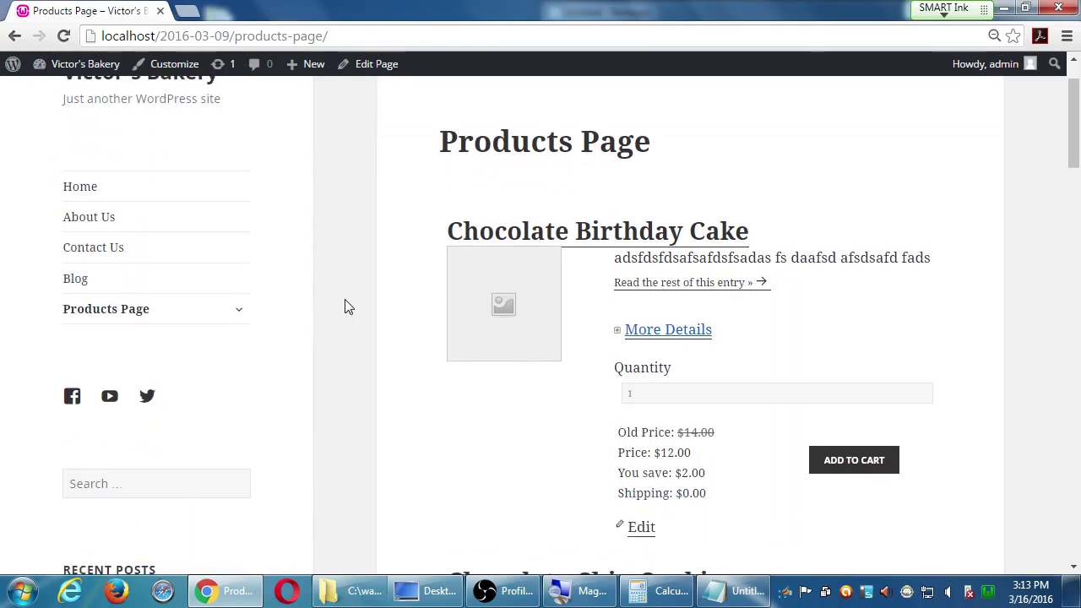
scroll(345, 307, down, 4)
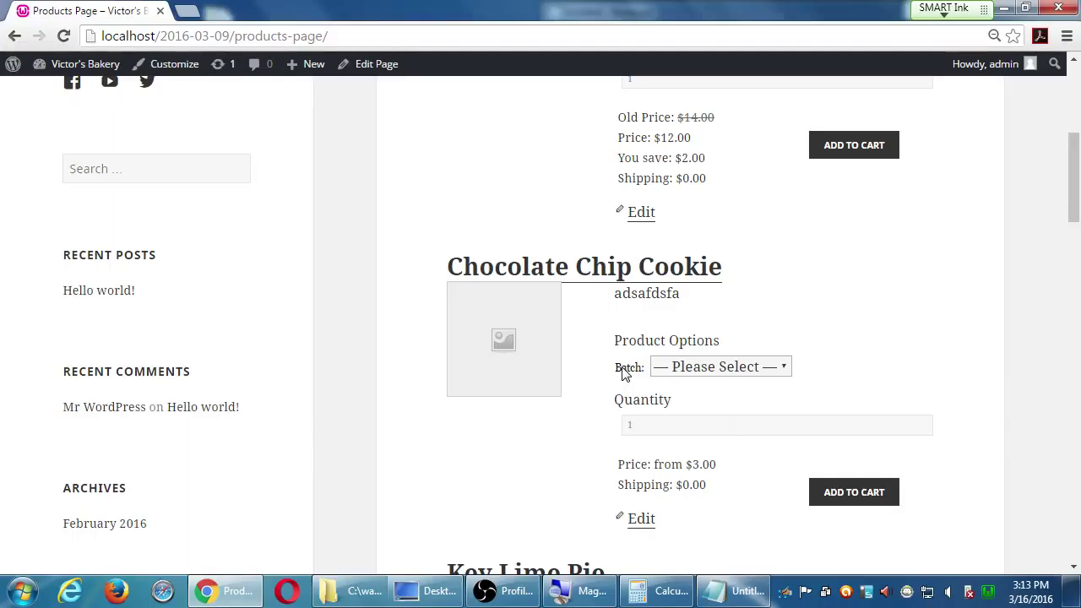
click(696, 366)
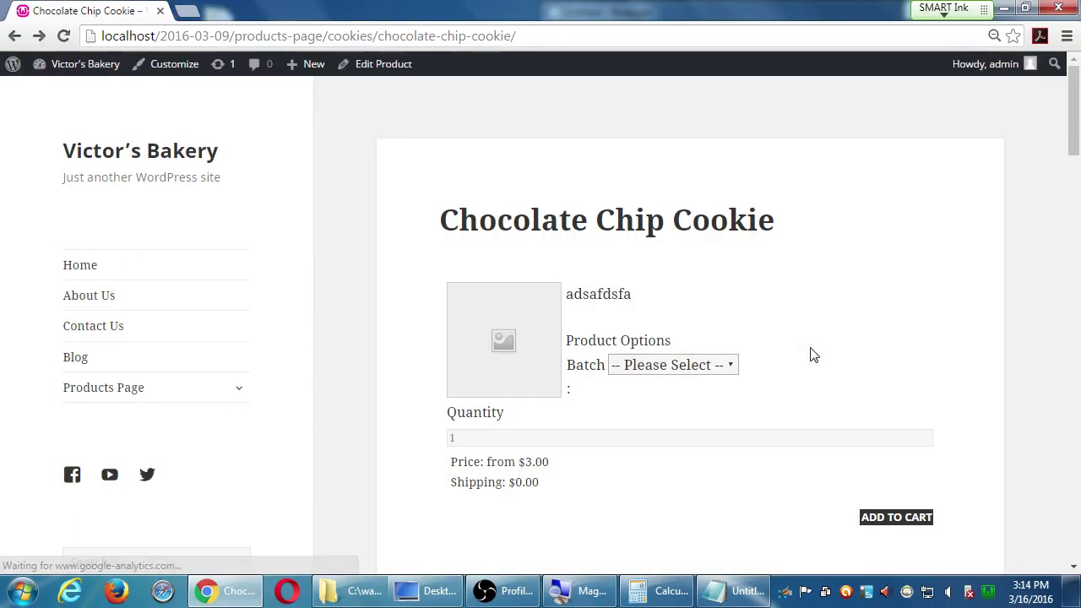
Step: Return to the storefront's Products Page and open that page for editing to view its content
key(alt+Left)
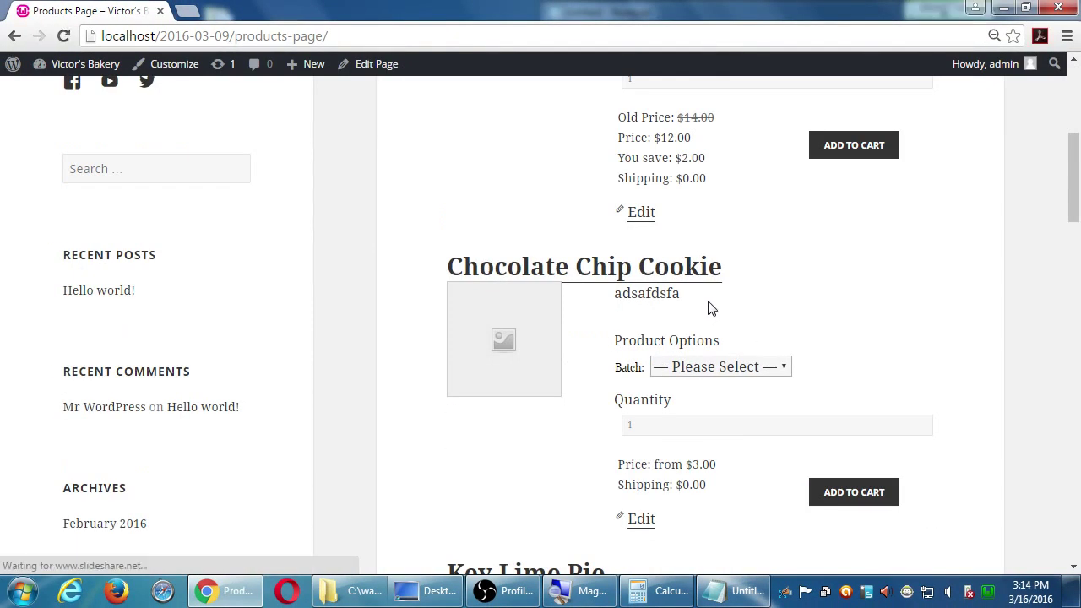
click(373, 72)
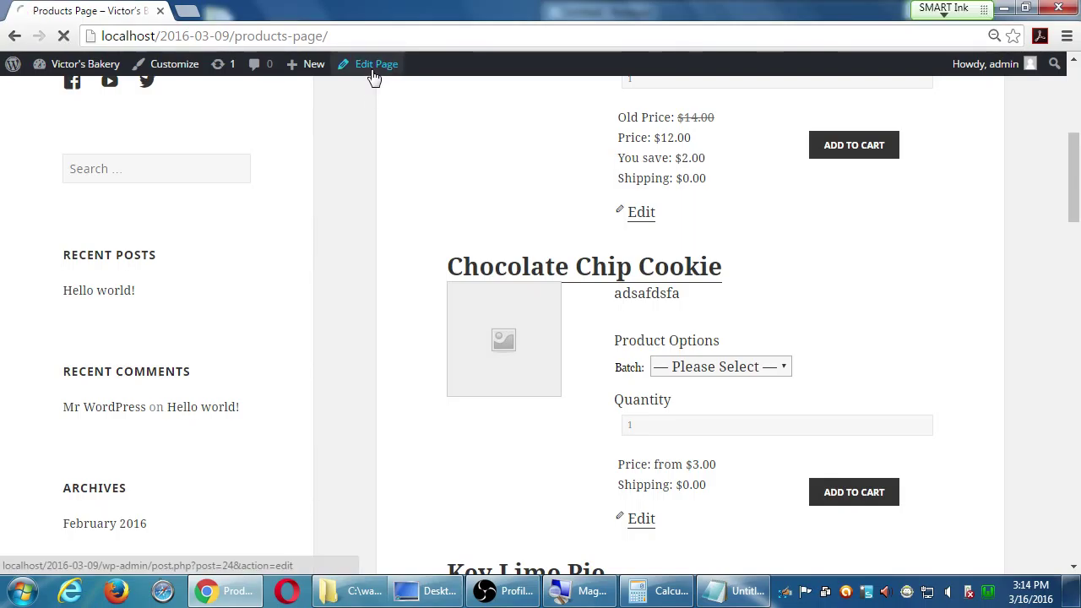
scroll(179, 412, down, 3)
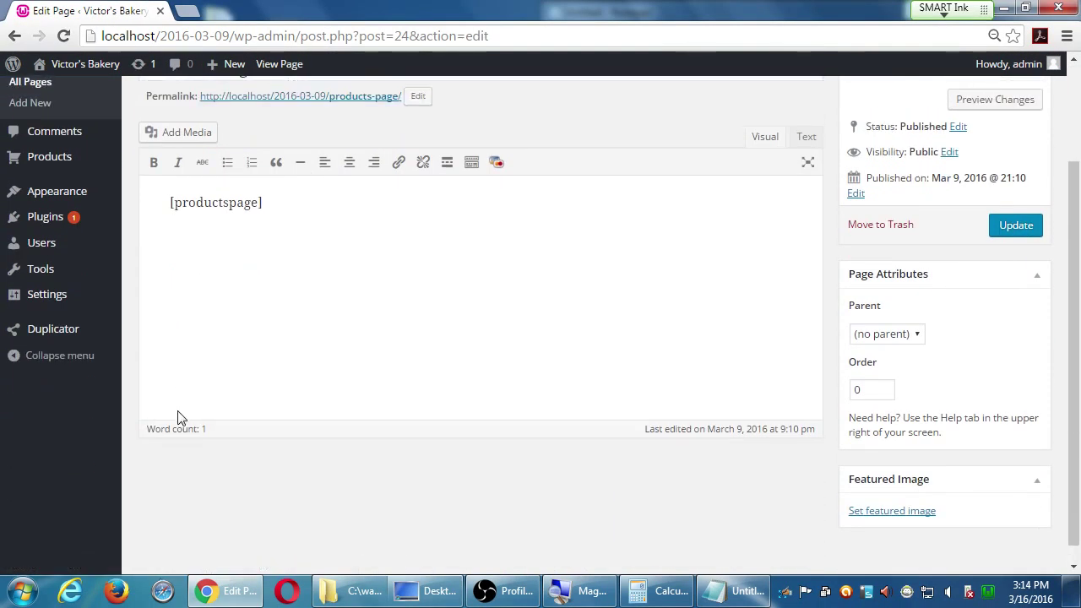
scroll(179, 411, up, 3)
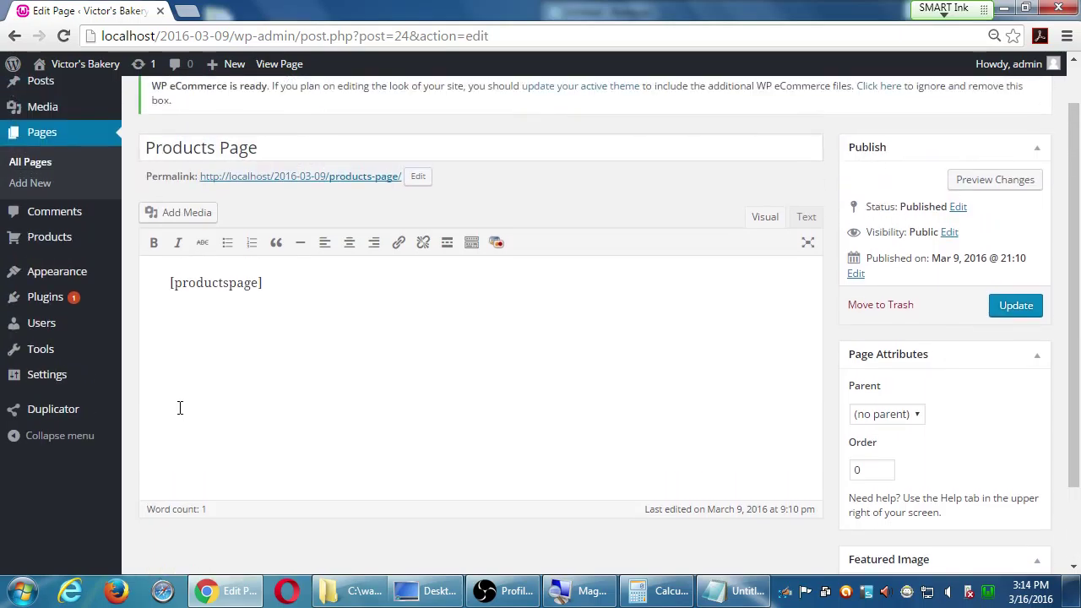
Step: Go back to the storefront, open the Chocolate Chip Cookie product for editing, and review the variant prices in its Variations section
key(alt+Left)
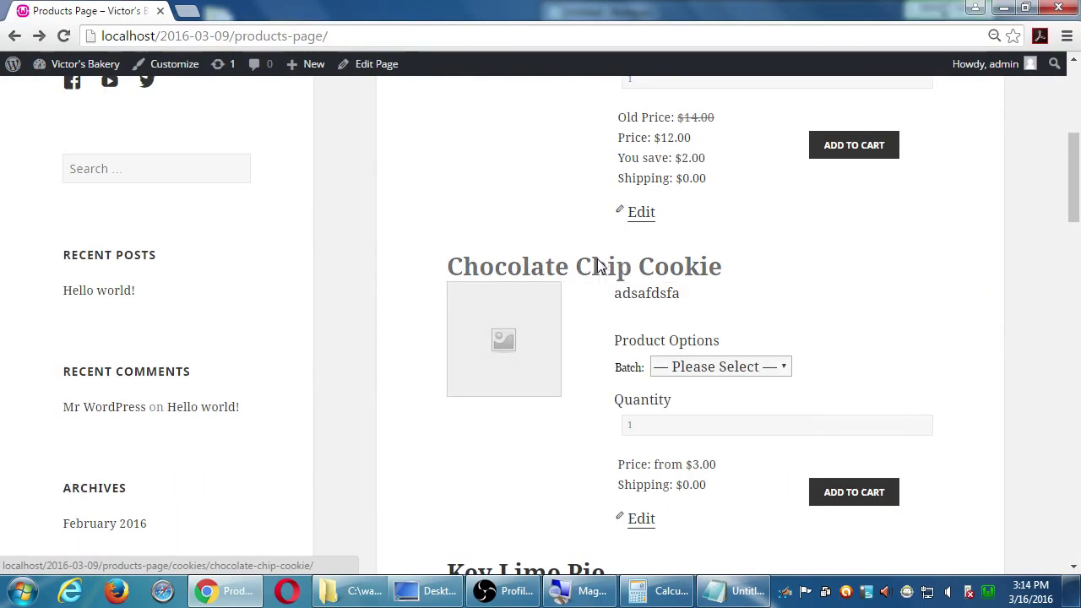
click(598, 266)
scroll(461, 331, down, 3)
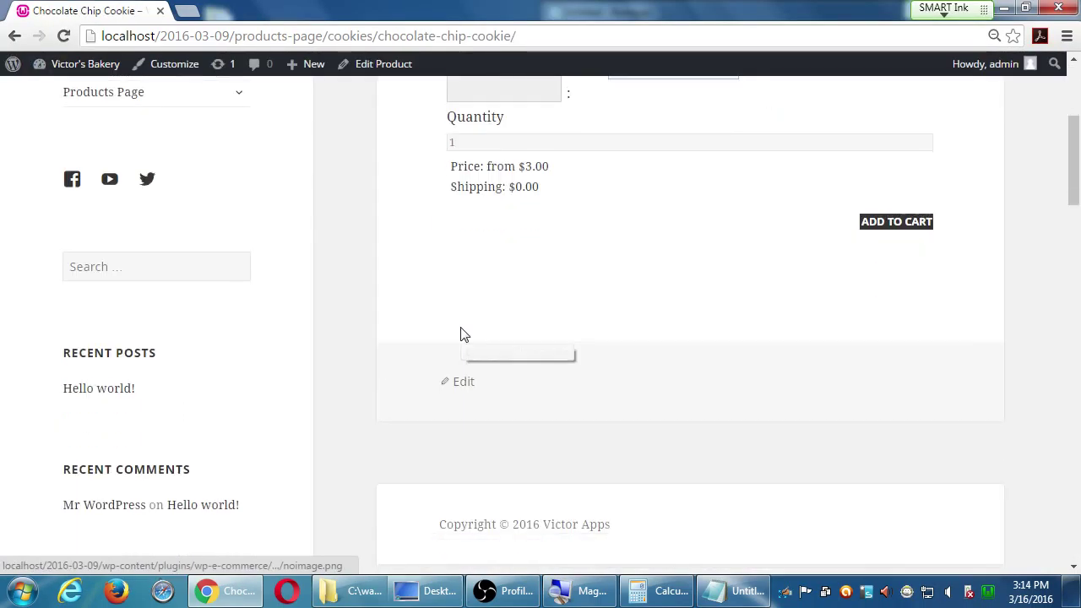
scroll(434, 157, up, 3)
click(402, 75)
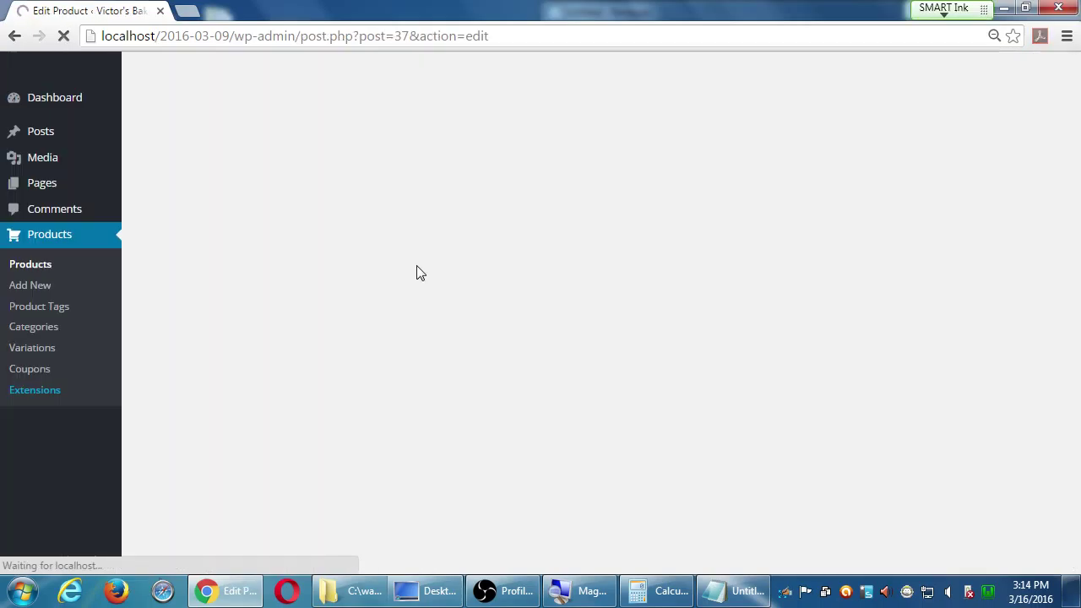
scroll(184, 370, down, 1)
scroll(179, 375, down, 5)
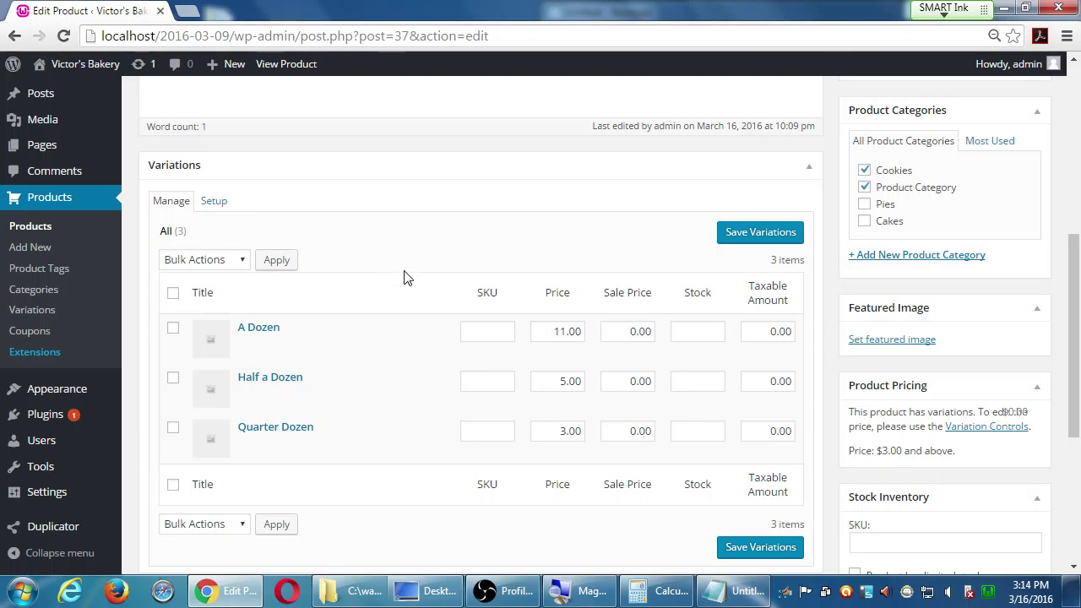
Step: Visit the Victor's Bakery storefront home page and expand the Products Page submenu in the site navigation
scroll(461, 313, up, 5)
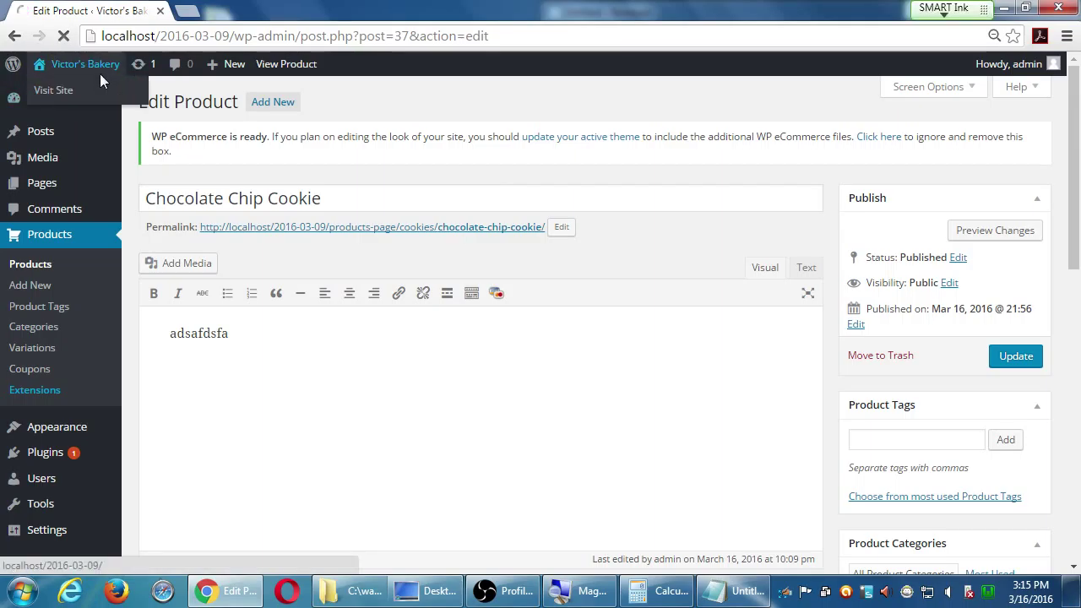
click(100, 77)
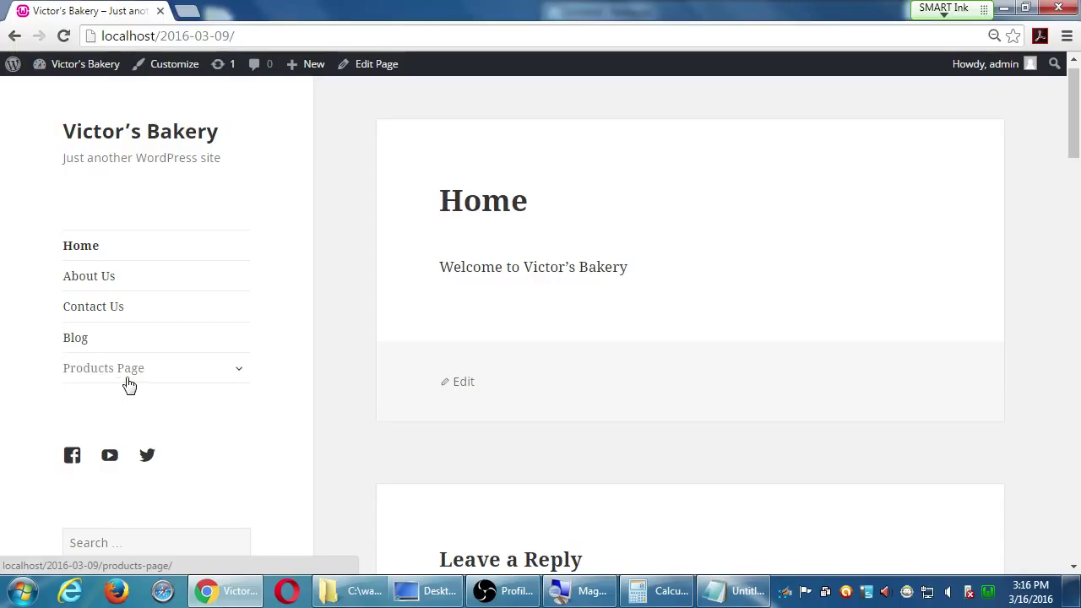
click(239, 377)
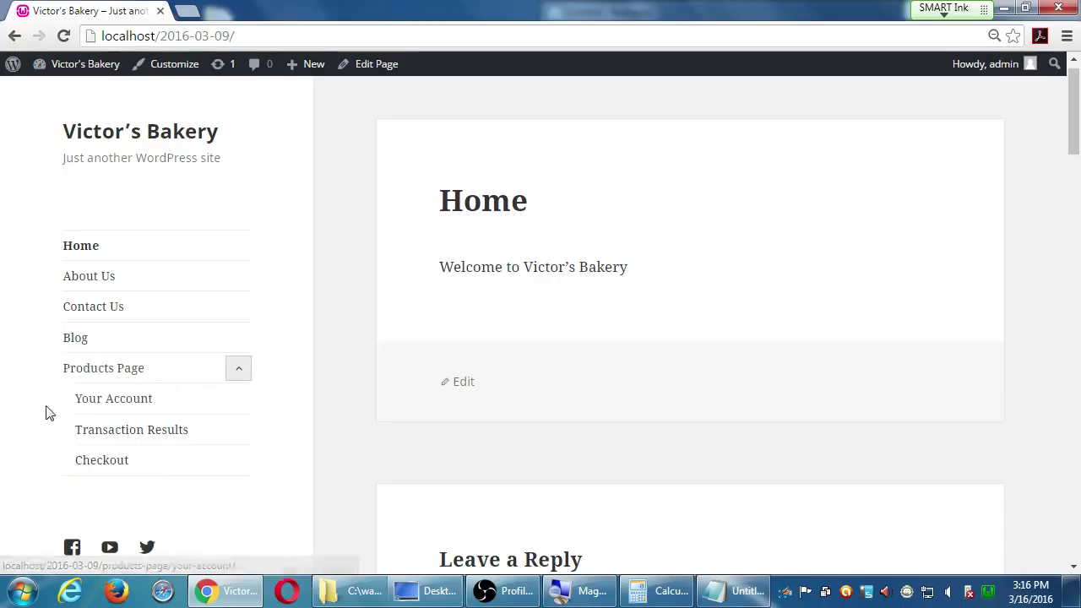